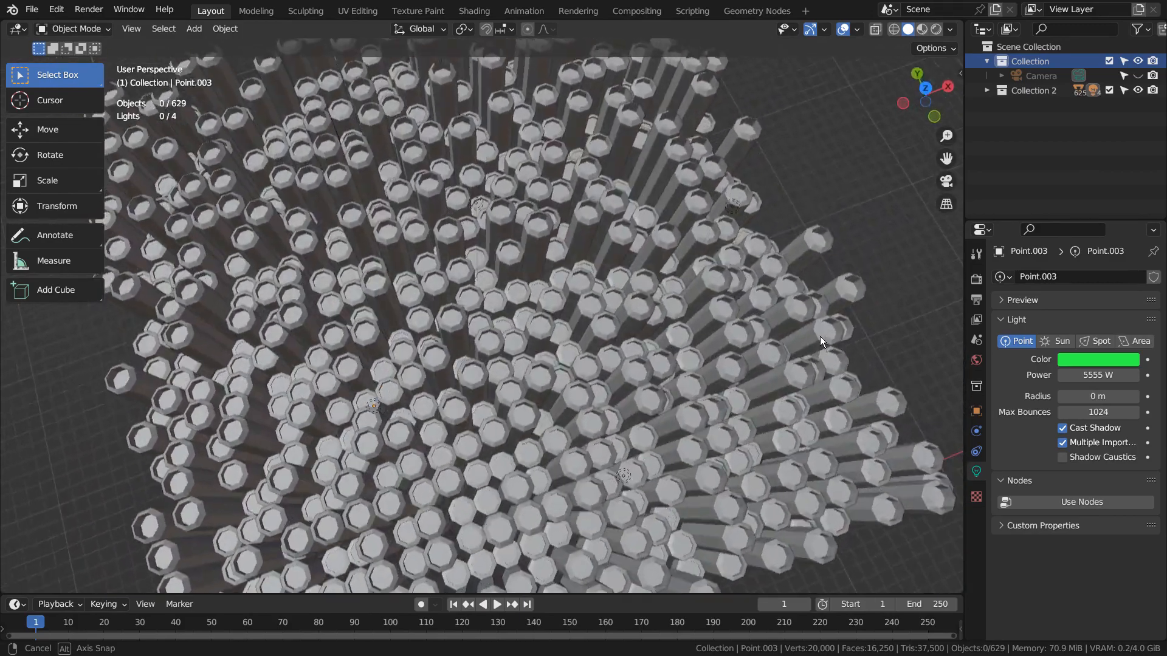
# Preview the finished column scene through the camera in material preview and rendered shading, and return to solid shading
pyautogui.press('KP_0')
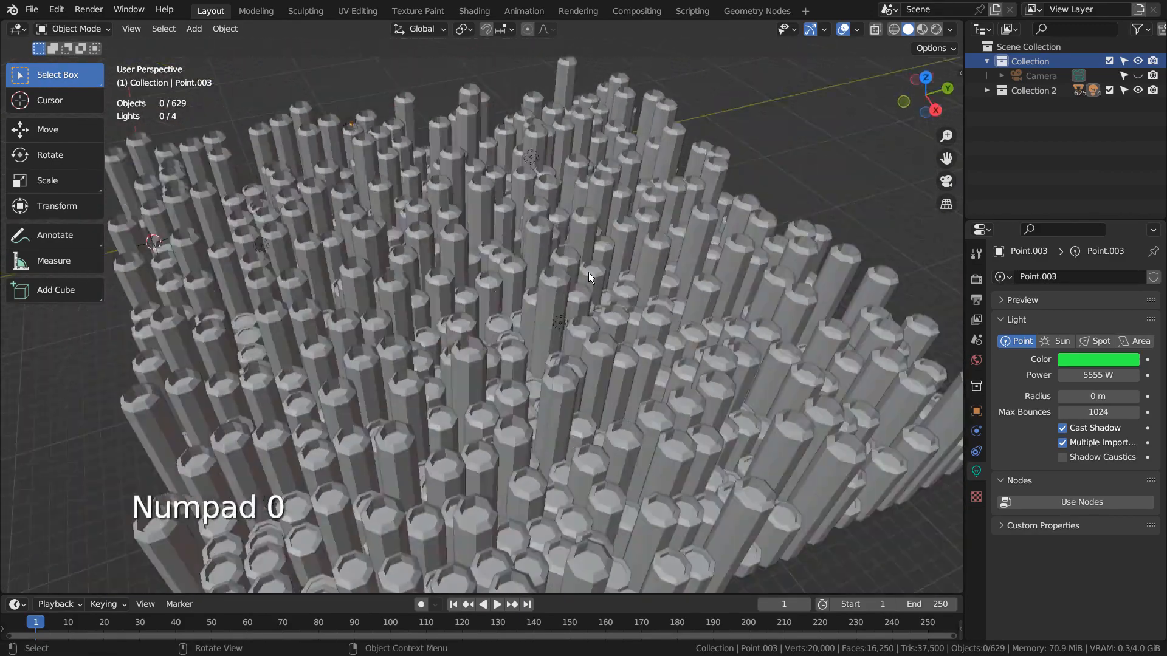
pyautogui.click(922, 30)
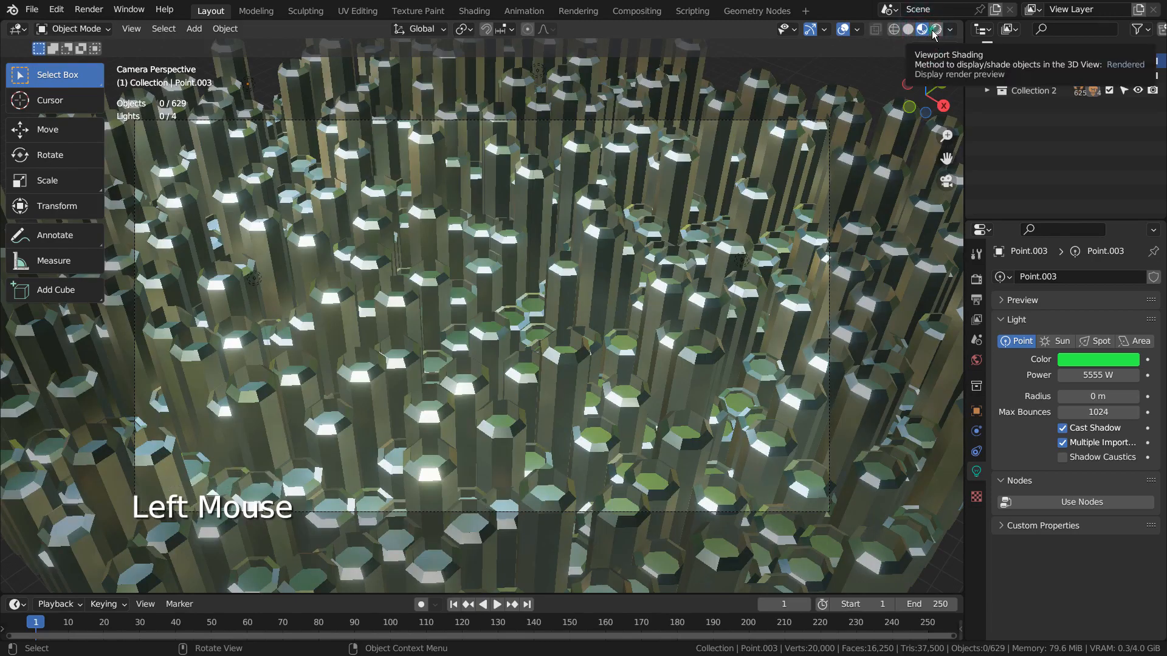
pyautogui.click(936, 29)
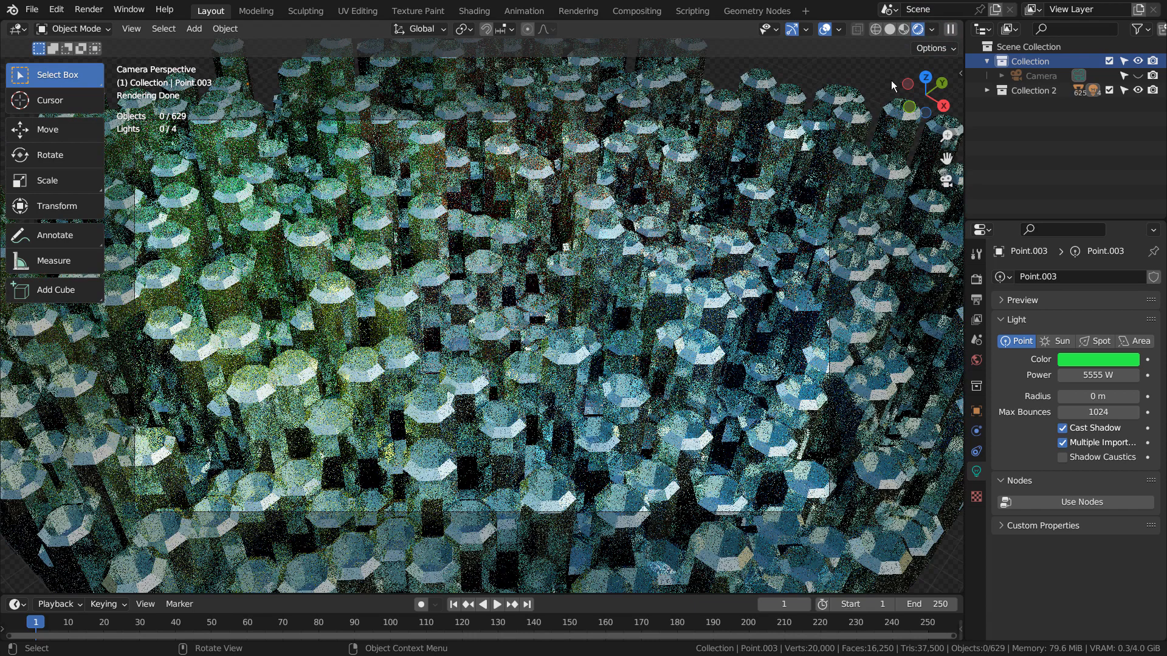
pyautogui.click(890, 31)
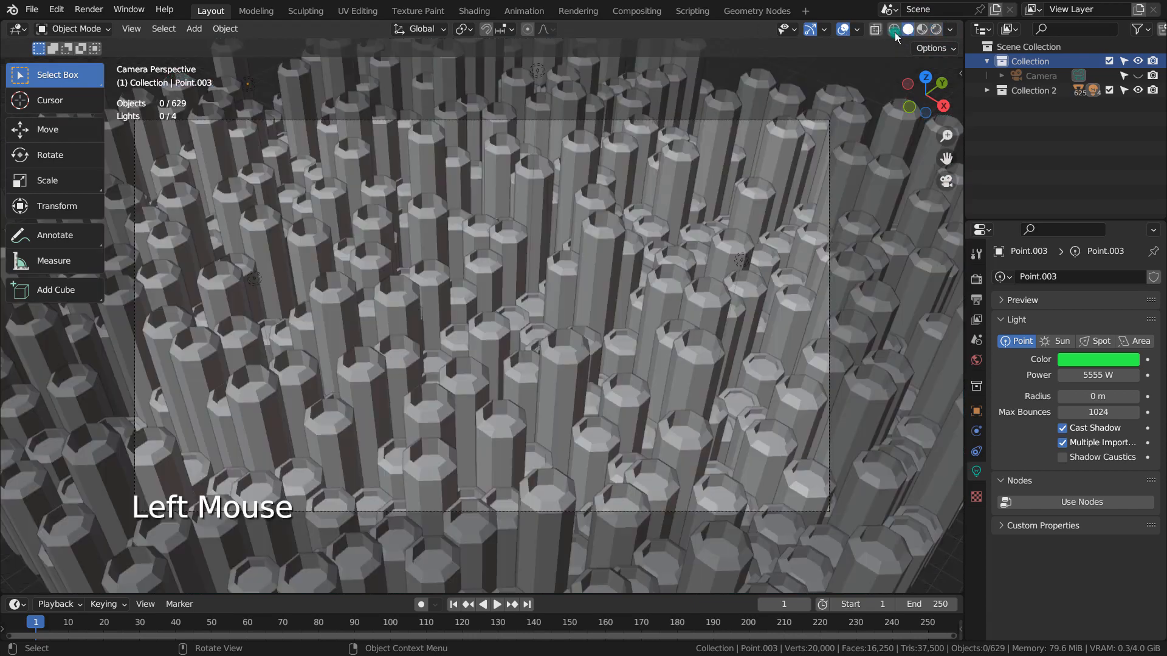
# Exclude Collection 2 from the view layer and make Collection the active collection
pyautogui.click(1109, 91)
pyautogui.click(1036, 62)
pyautogui.moveTo(586, 269); pyautogui.dragTo(568, 275, button='middle')
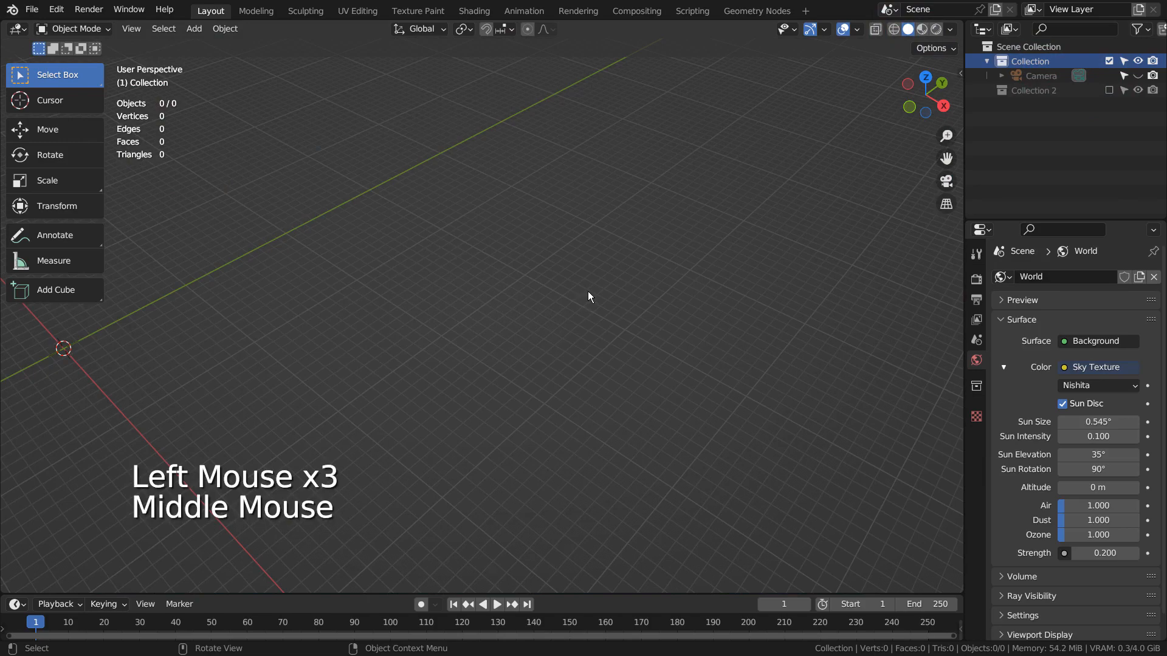
# Add a mesh circle with 8 vertices and a radius of 1 m at the world origin
pyautogui.hotkey('shift', 'a')
pyautogui.moveTo(588, 291)
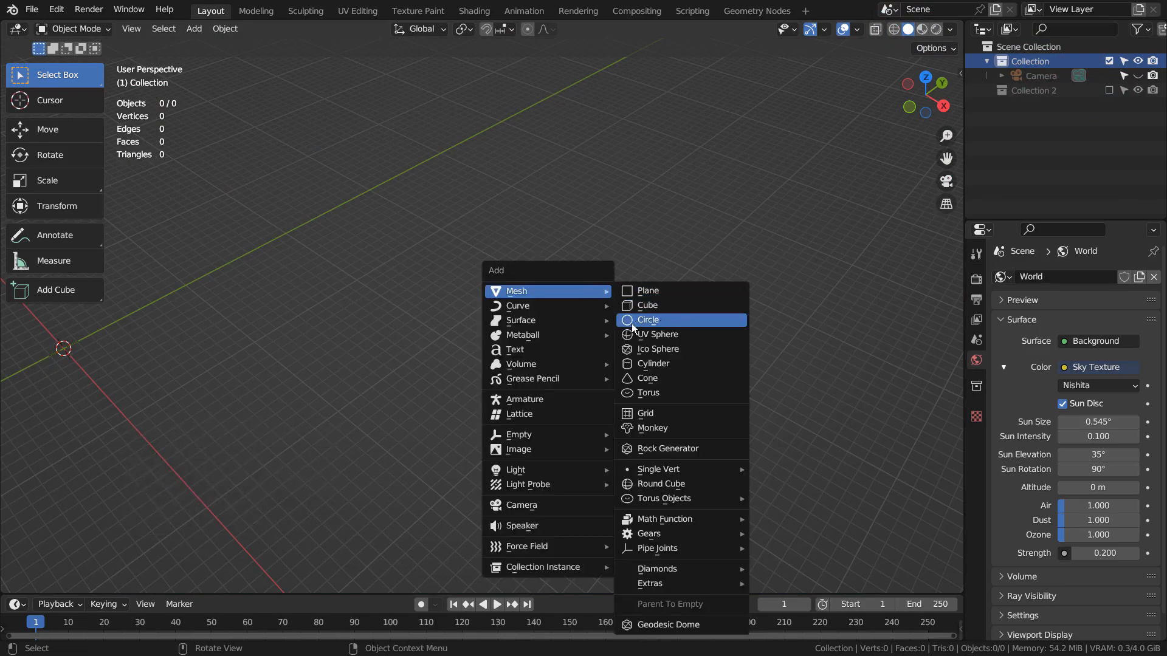
pyautogui.click(666, 321)
pyautogui.press('KP_Decimal')
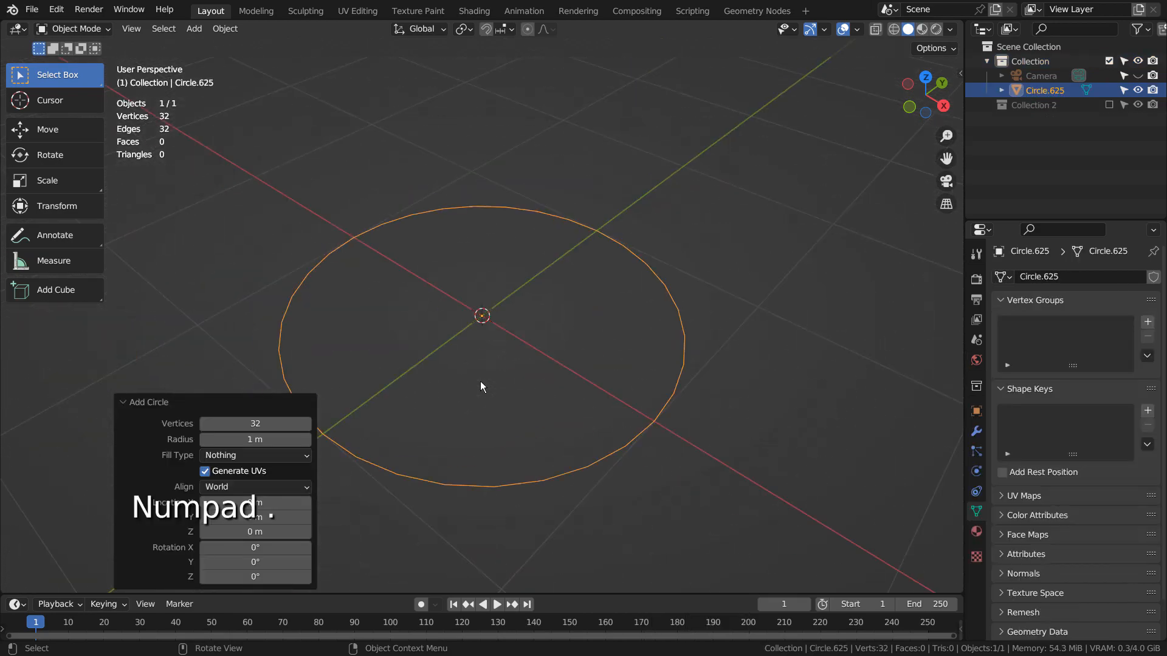
pyautogui.click(274, 419)
pyautogui.write('8')
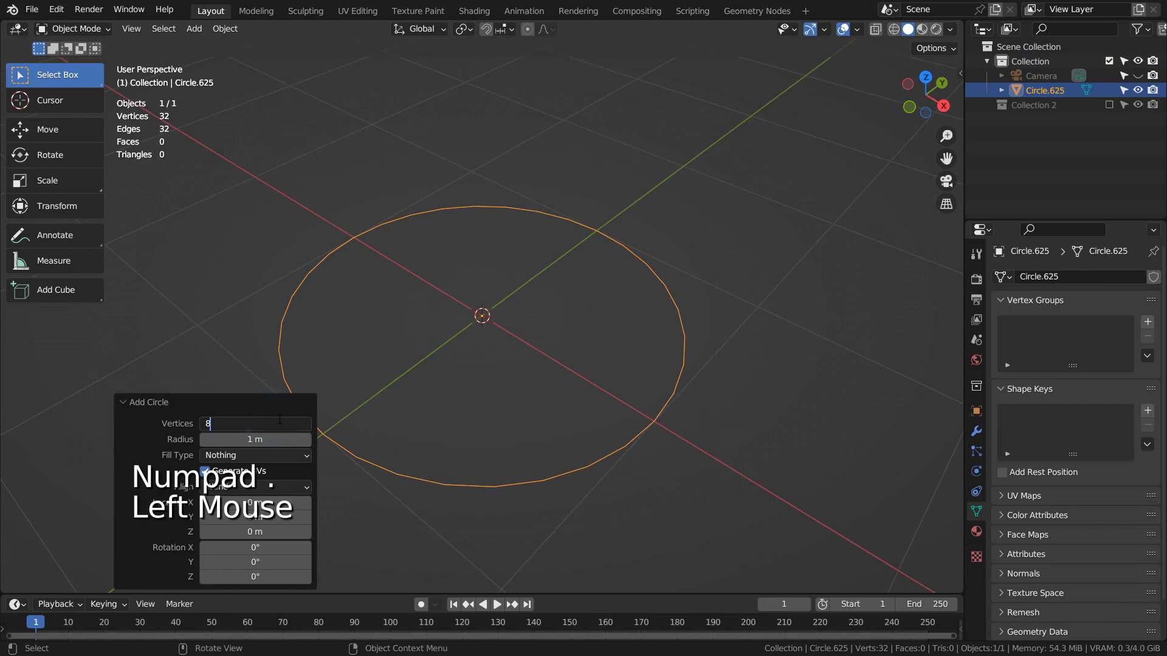
pyautogui.click(264, 438)
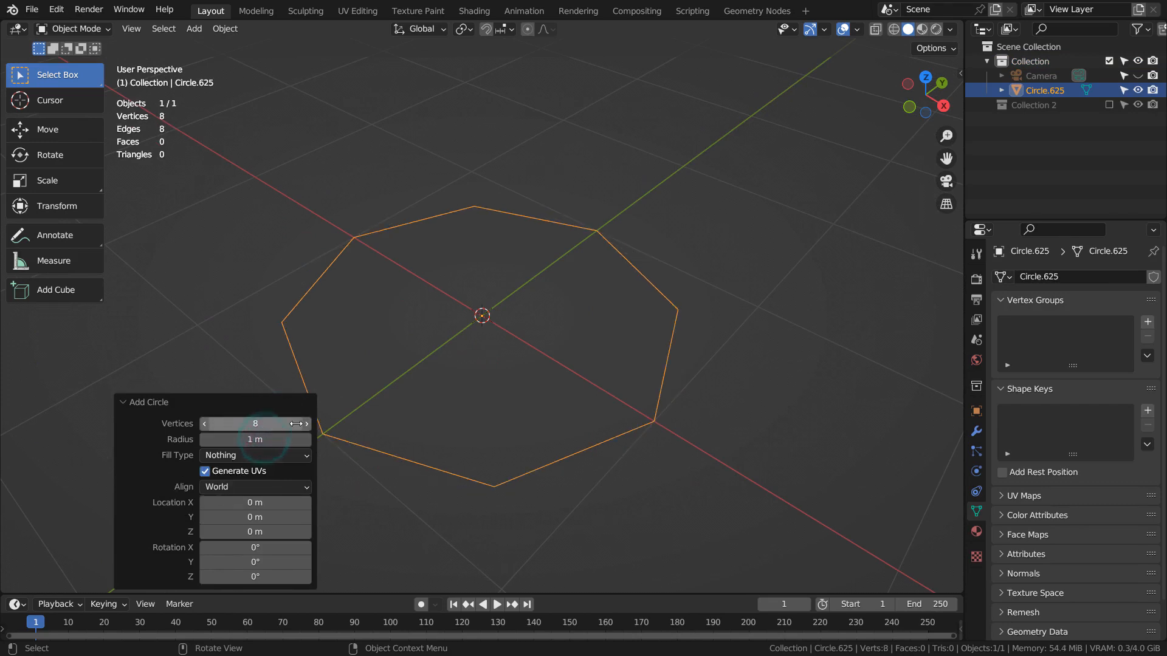
# Fill the octagon with a face and extrude it upward about 5.57 m into a column
pyautogui.scroll(-4, 611, 343)
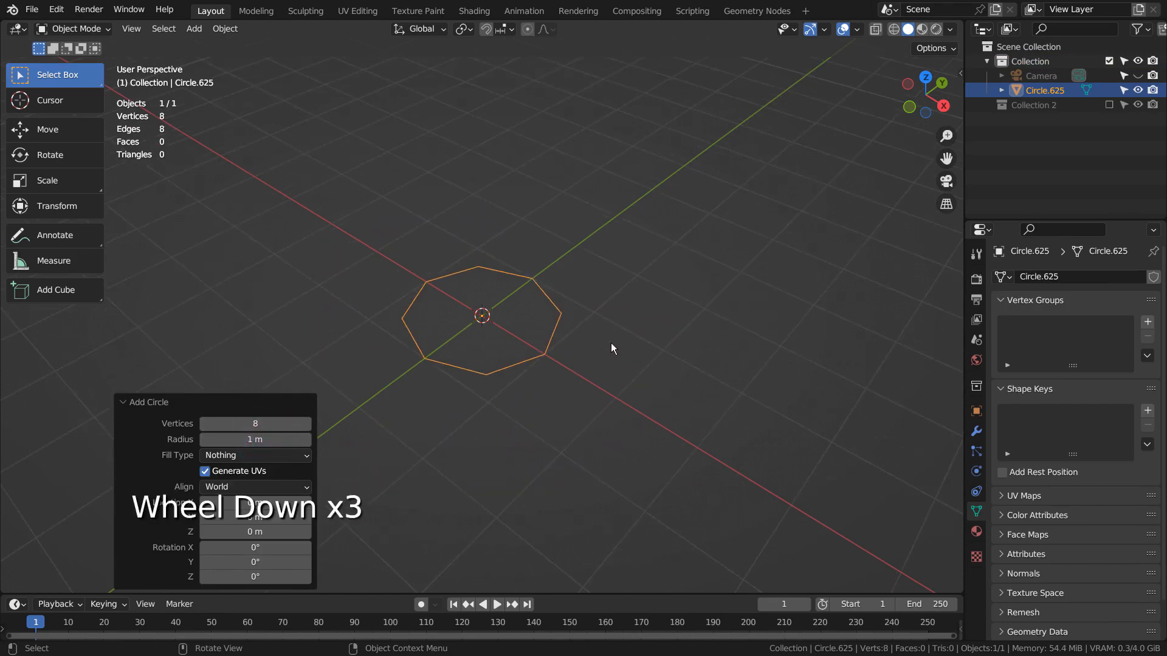
pyautogui.press('Tab')
pyautogui.press('f')
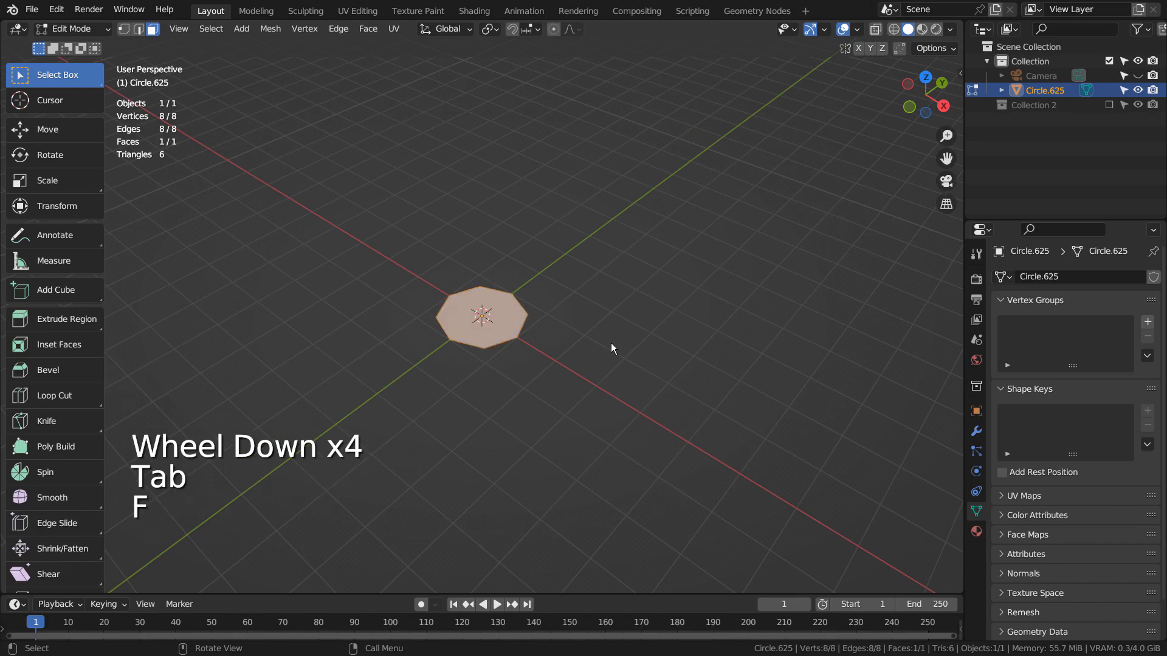
pyautogui.scroll(-3, 611, 346)
pyautogui.press('e')
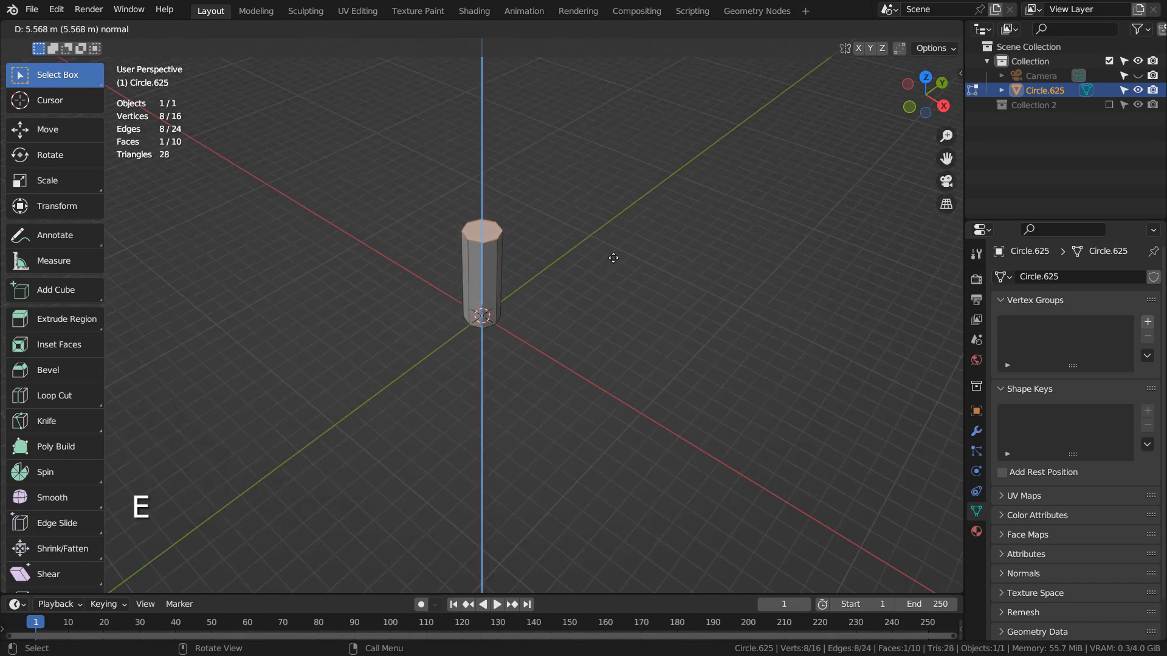
pyautogui.click(613, 258)
# Inset the column's top face by about 0.22 m, extrude it about 0.26 m downward, and return to Object Mode
pyautogui.keyDown('shift'); pyautogui.moveTo(615, 257); pyautogui.dragTo(616, 306, button='middle'); pyautogui.keyUp('shift')
pyautogui.scroll(2, 616, 306)
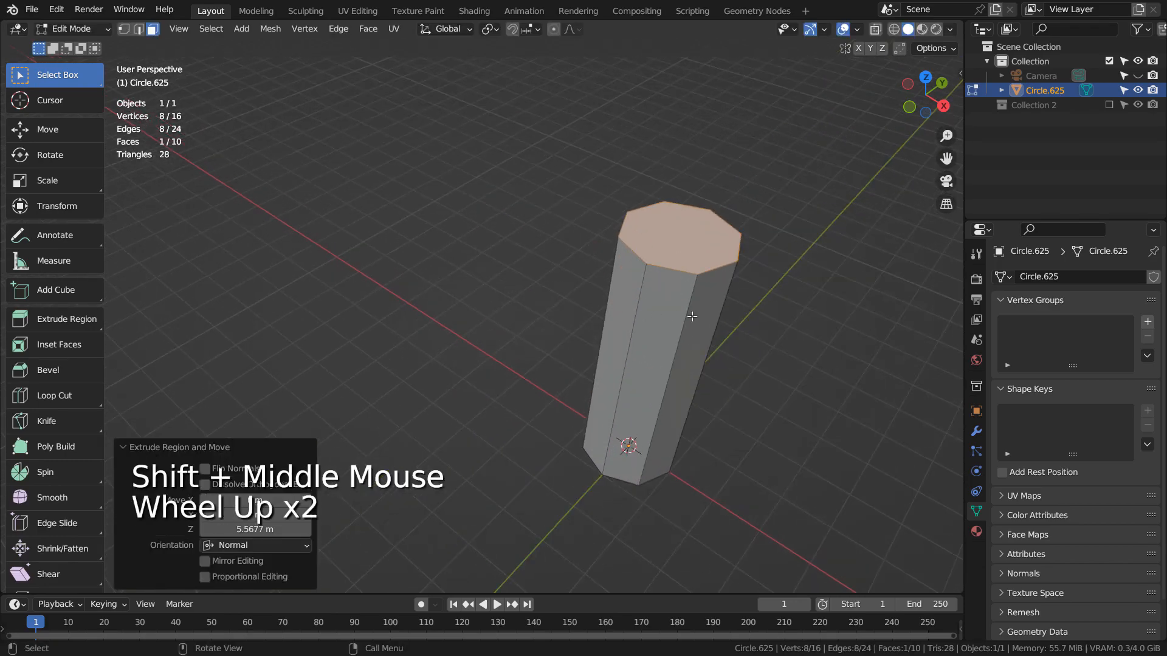
pyautogui.press('i')
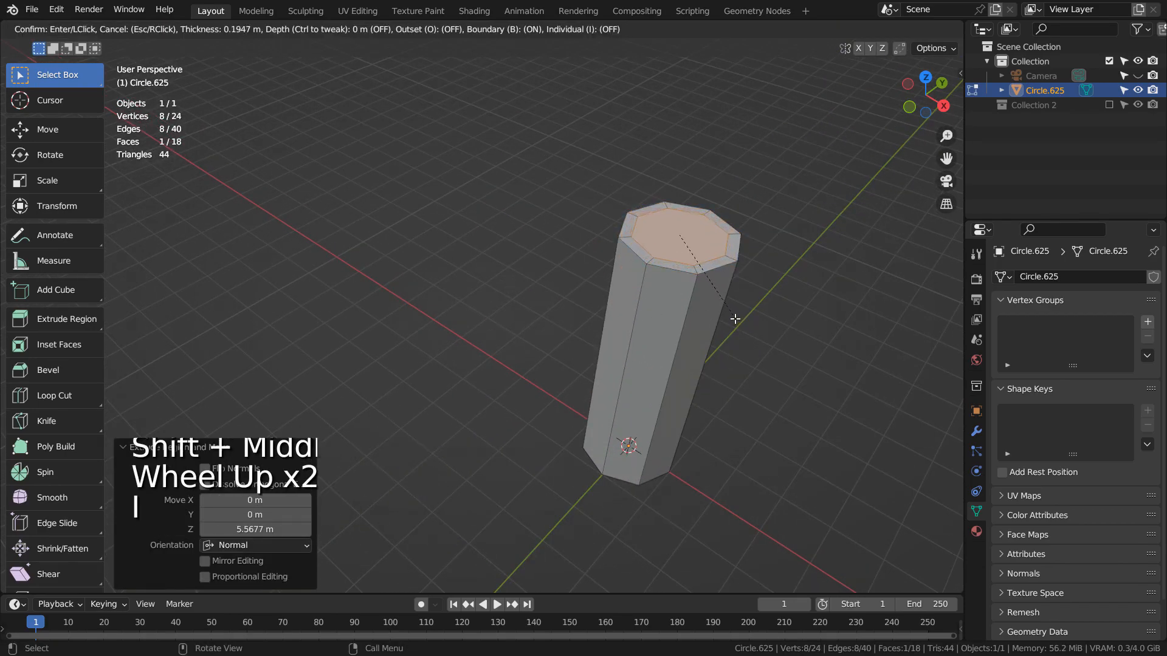
pyautogui.click(734, 317)
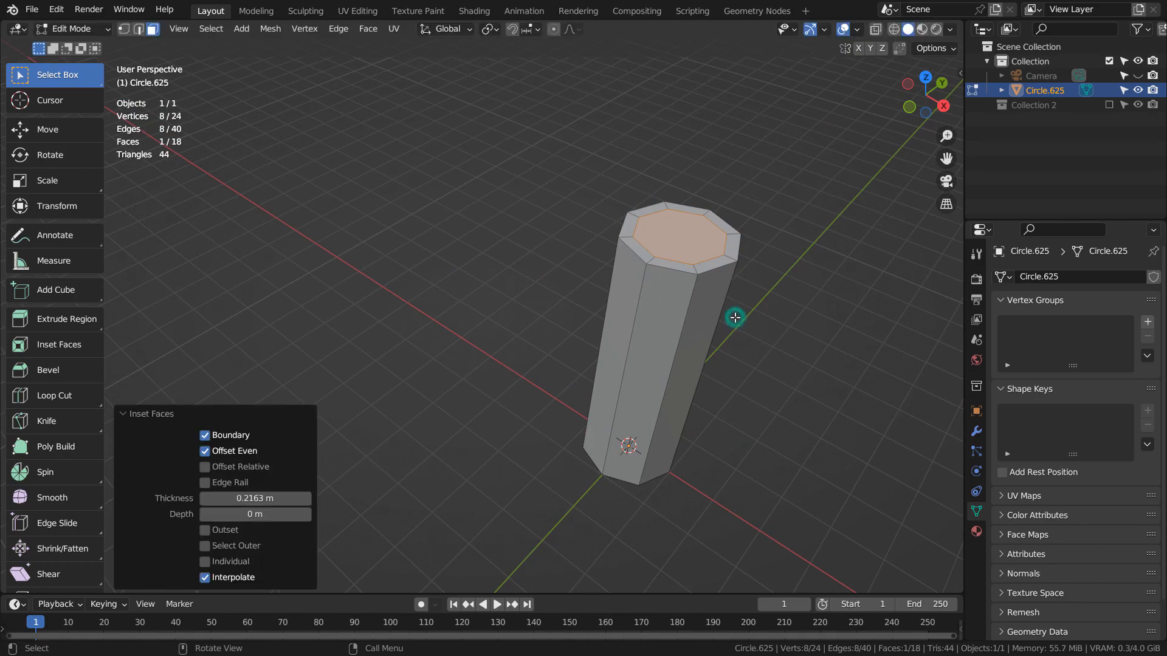
pyautogui.press('e')
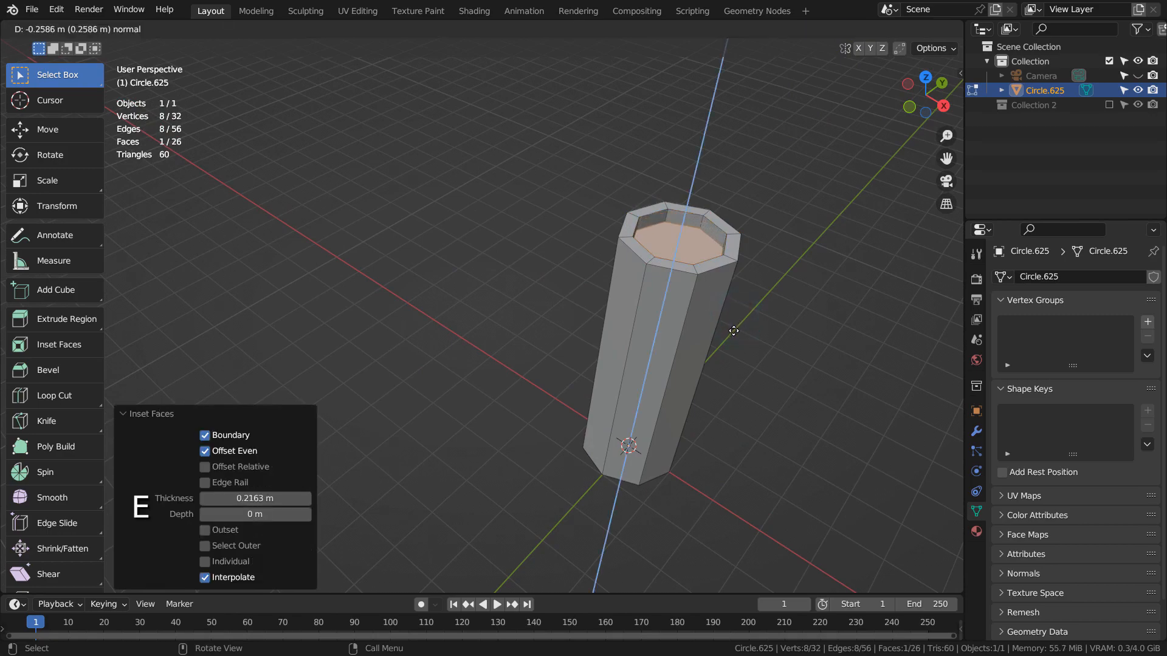
pyautogui.click(733, 330)
pyautogui.press('Tab')
# Add an Array modifier to the column with a fixed count of 15
pyautogui.moveTo(737, 339); pyautogui.dragTo(715, 397, button='middle')
pyautogui.press('KP_1')
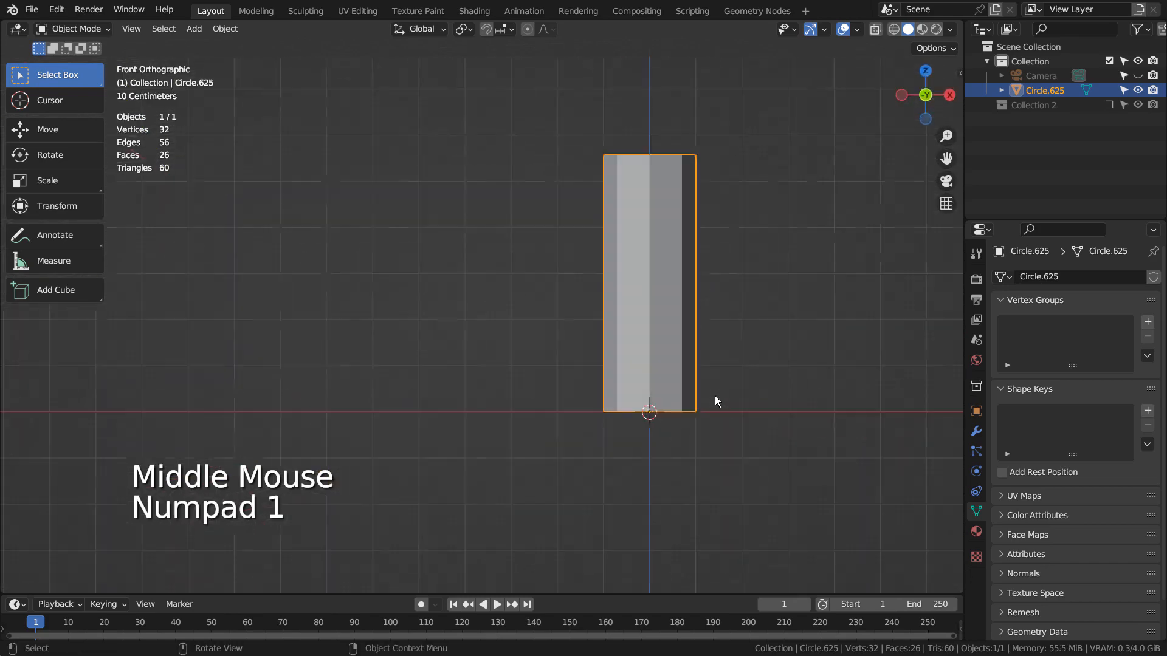
pyautogui.press('KP_7')
pyautogui.scroll(-2, 772, 379)
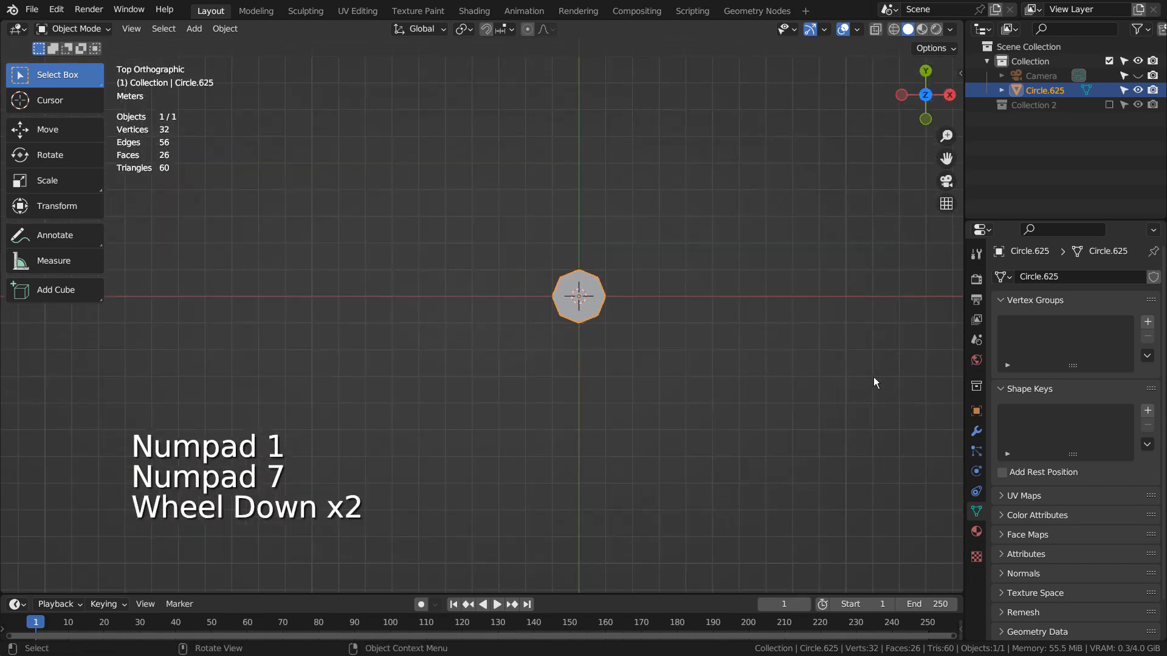
pyautogui.click(976, 431)
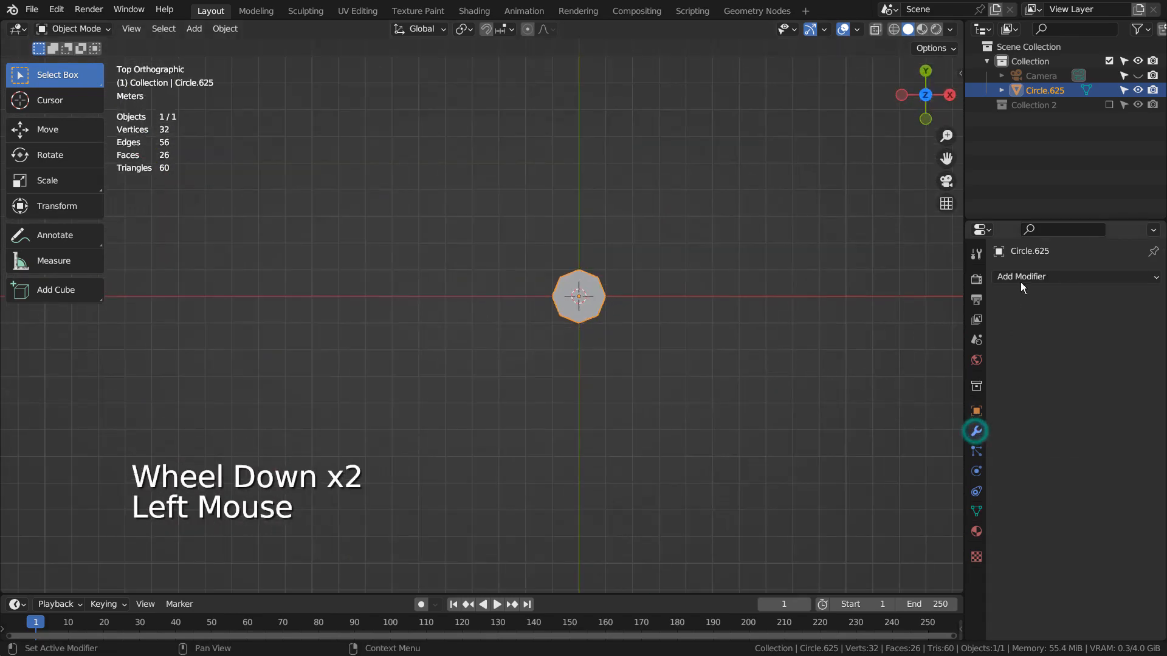
pyautogui.click(1025, 276)
pyautogui.click(877, 314)
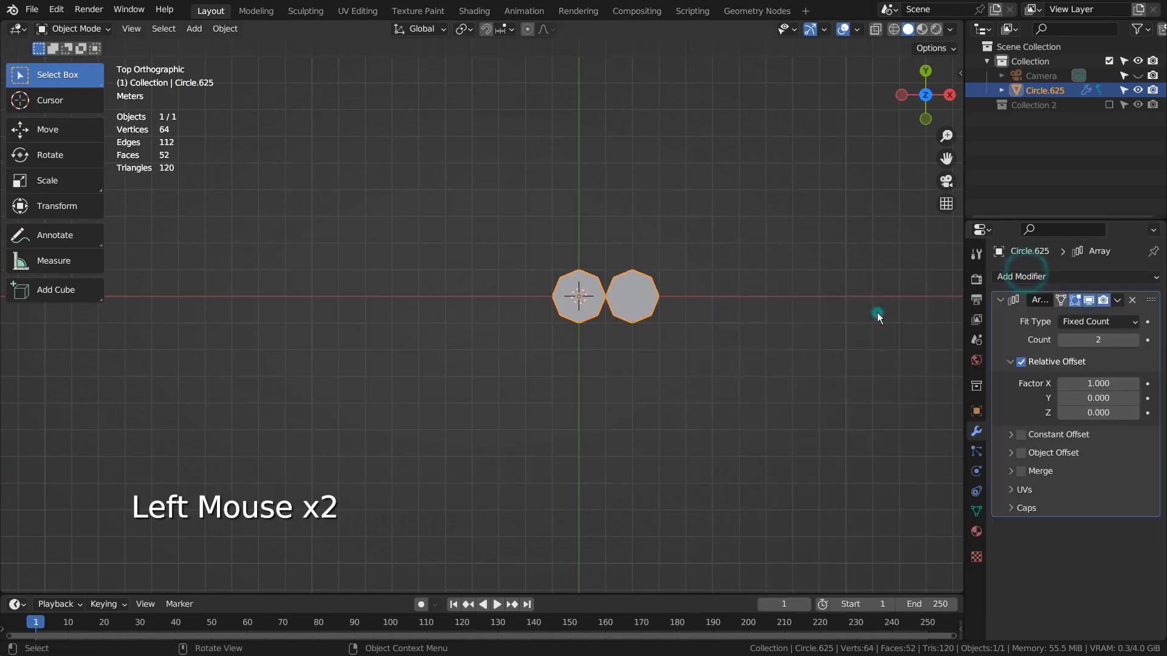
pyautogui.click(1093, 340)
pyautogui.write('15')
pyautogui.press('Return')
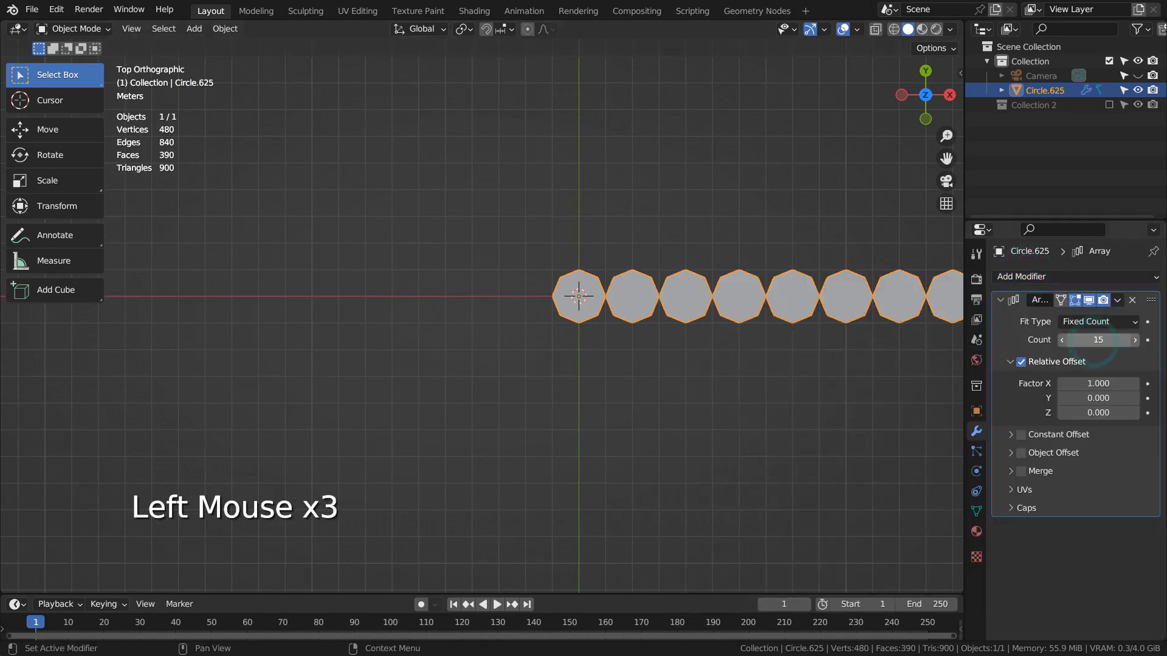
# Add a second Array modifier with a count of 5 and relative offset factors of X 0 and Y 1
pyautogui.click(1060, 280)
pyautogui.click(854, 309)
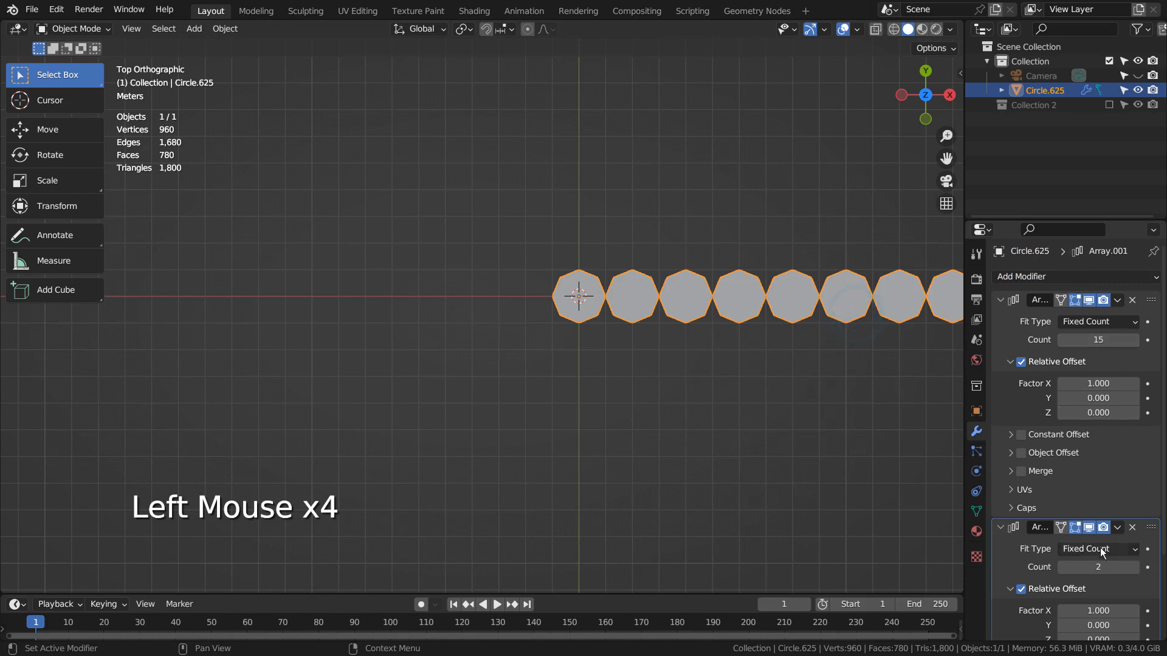
pyautogui.click(1102, 567)
pyautogui.write('5')
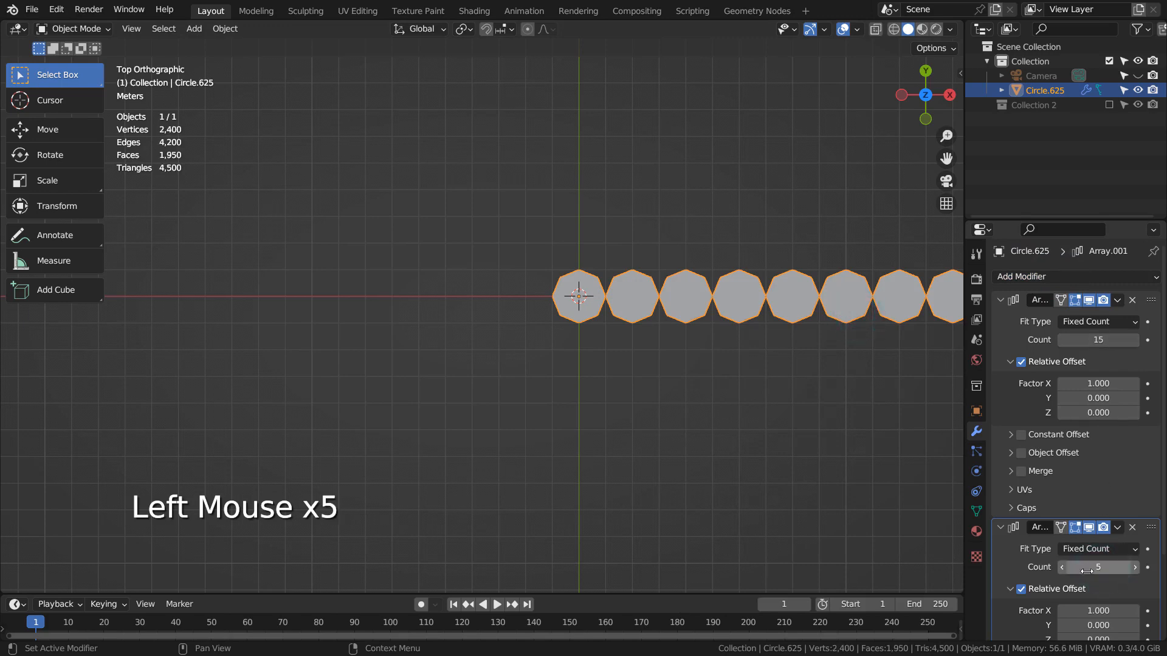
pyautogui.click(1086, 609)
pyautogui.write('0')
pyautogui.press('Tab')
pyautogui.write('1')
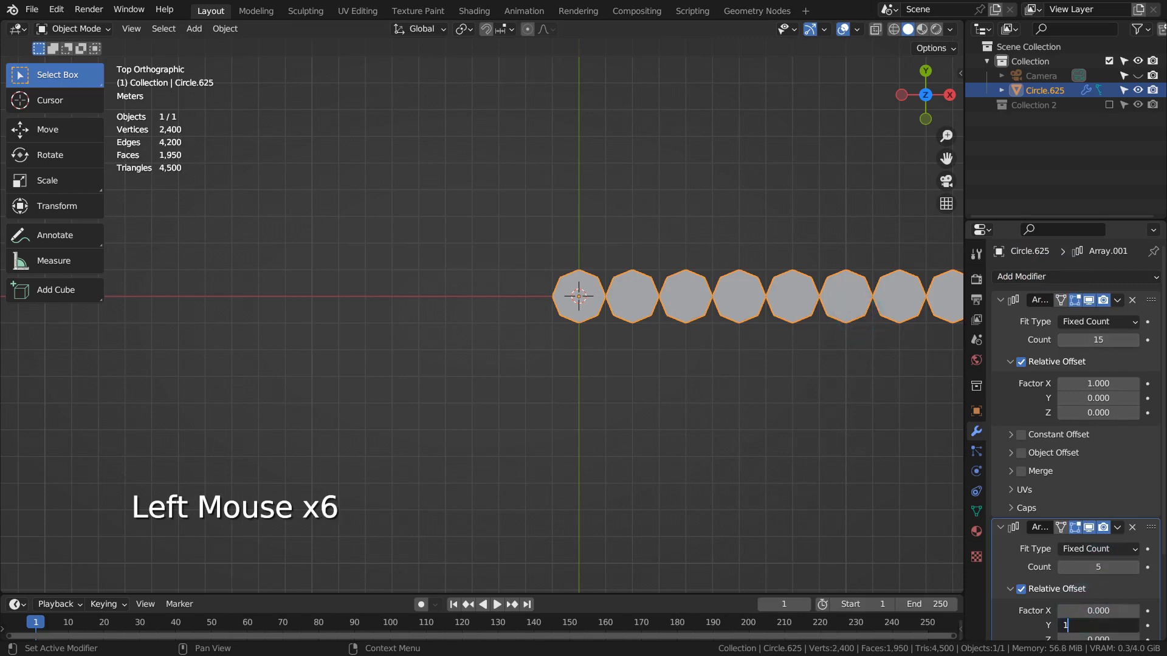
pyautogui.press('Return')
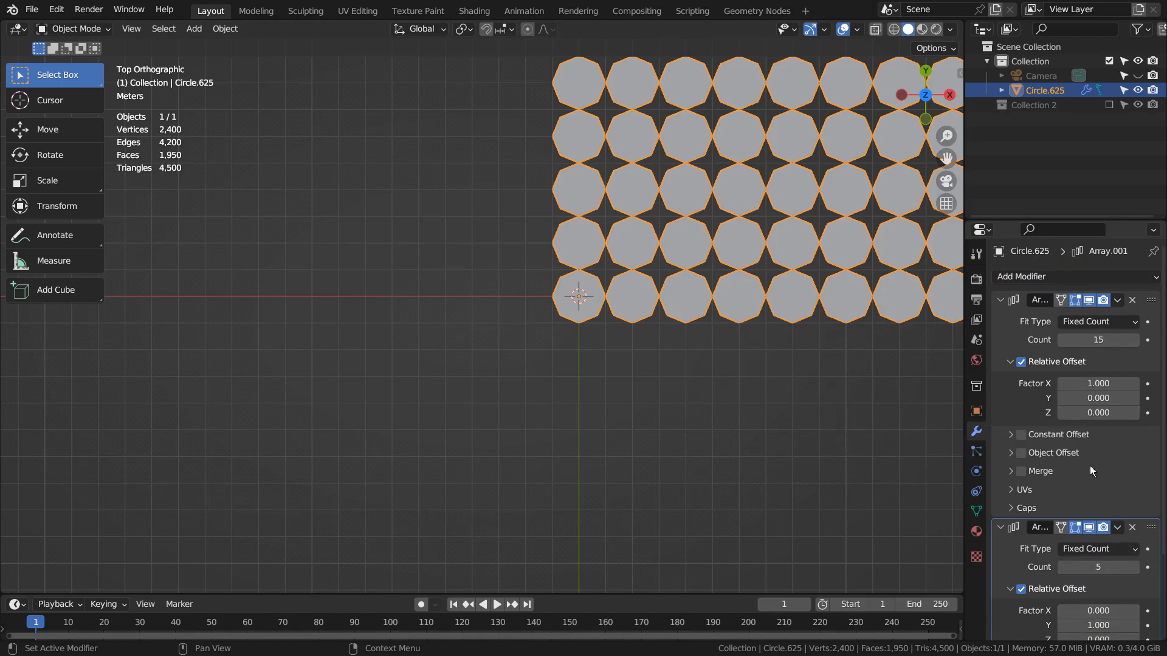
# Stagger and tighten the second array's rows by setting its relative offset factors to X 0.035 and Y 0.840
pyautogui.keyDown('shift'); pyautogui.click(1101, 610); pyautogui.keyUp('shift')
pyautogui.moveTo(1101, 610)
pyautogui.keyDown('shift'); pyautogui.mouseDown()
pyautogui.moveTo(1121, 611)
pyautogui.moveTo(1101, 610)
pyautogui.mouseUp(); pyautogui.keyUp('shift')
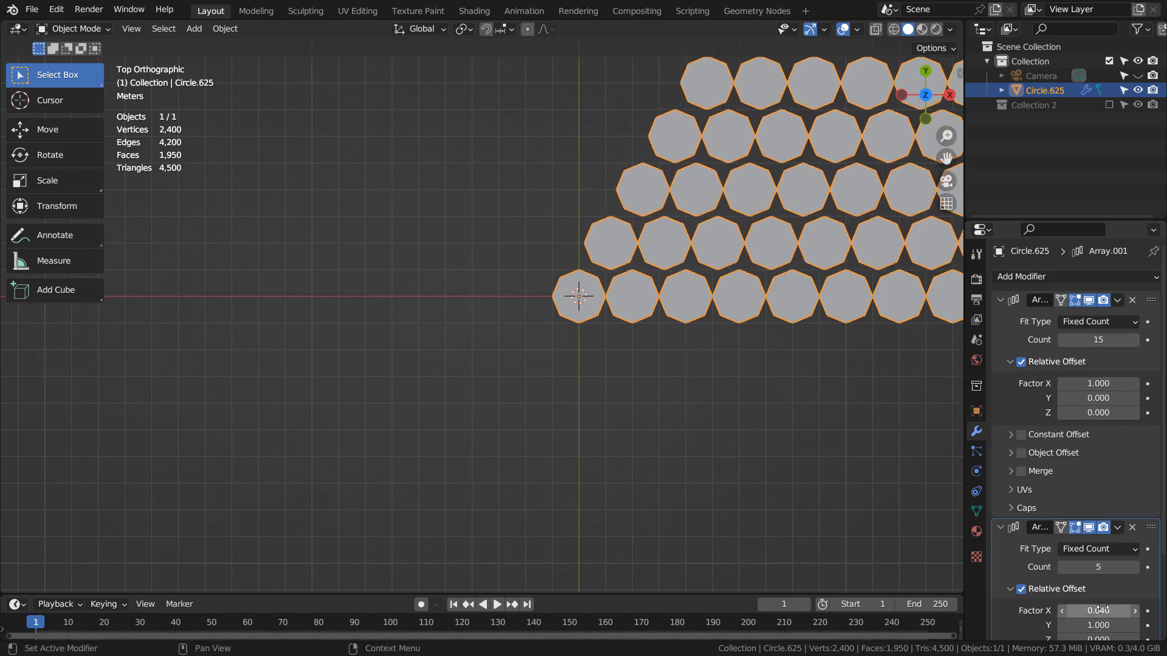
pyautogui.click(1102, 610)
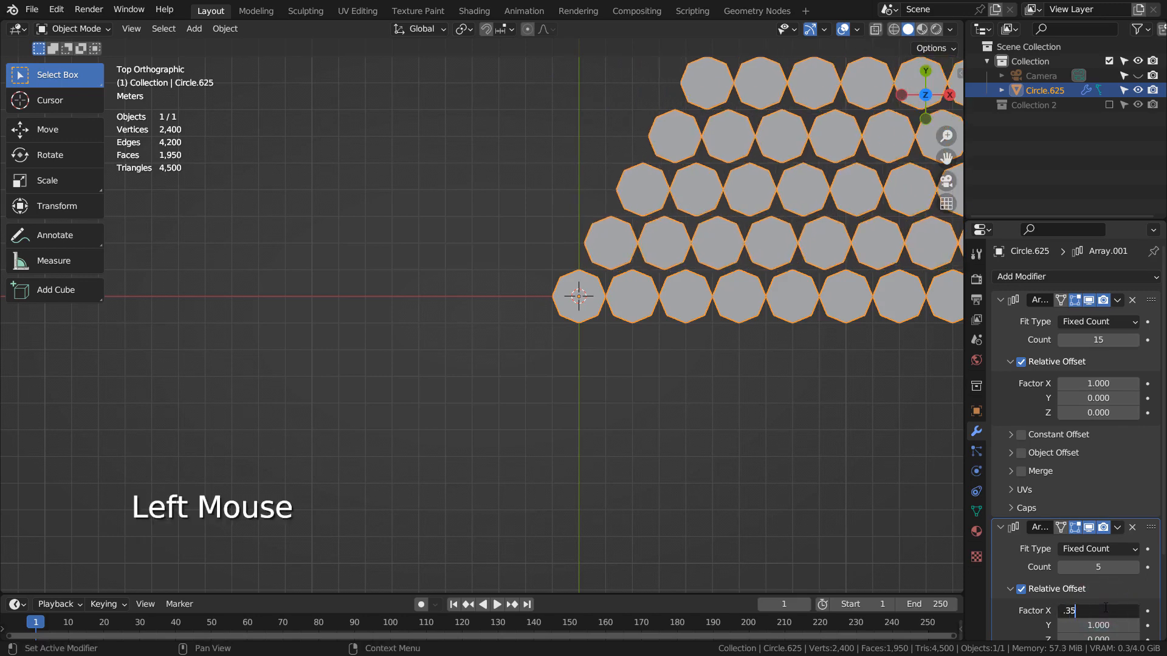
pyautogui.write('.35')
pyautogui.press('BackSpace')
pyautogui.press('BackSpace')
pyautogui.write('035')
pyautogui.press('Return')
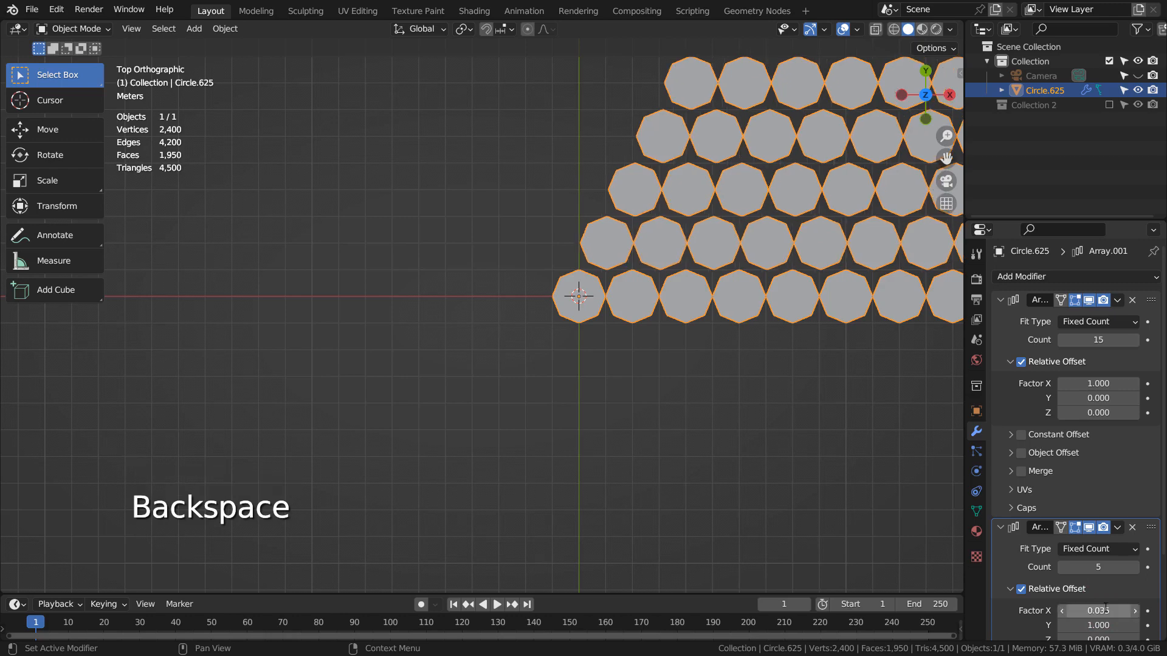
pyautogui.keyDown('shift'); pyautogui.click(1098, 626); pyautogui.keyUp('shift')
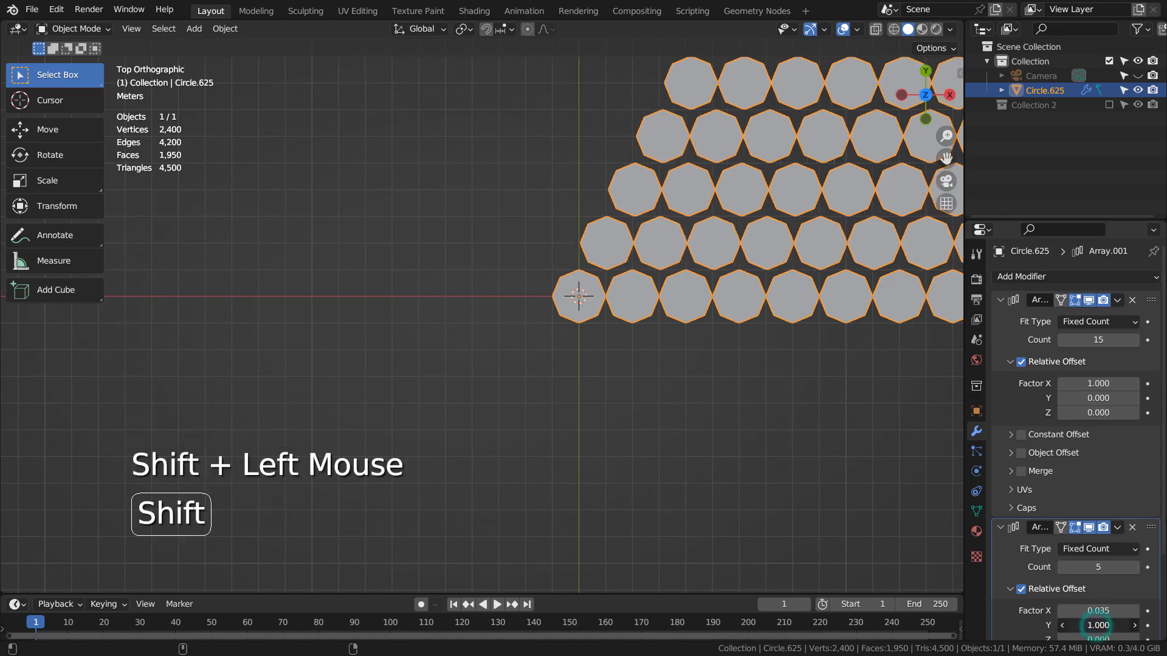
pyautogui.keyDown('shift'); pyautogui.moveTo(1098, 626); pyautogui.dragTo(1049, 625); pyautogui.keyUp('shift')
# Set the second array's count to 15
pyautogui.moveTo(854, 416); pyautogui.dragTo(998, 420, button='middle')
pyautogui.click(1104, 569)
pyautogui.write('15')
pyautogui.press('Return')
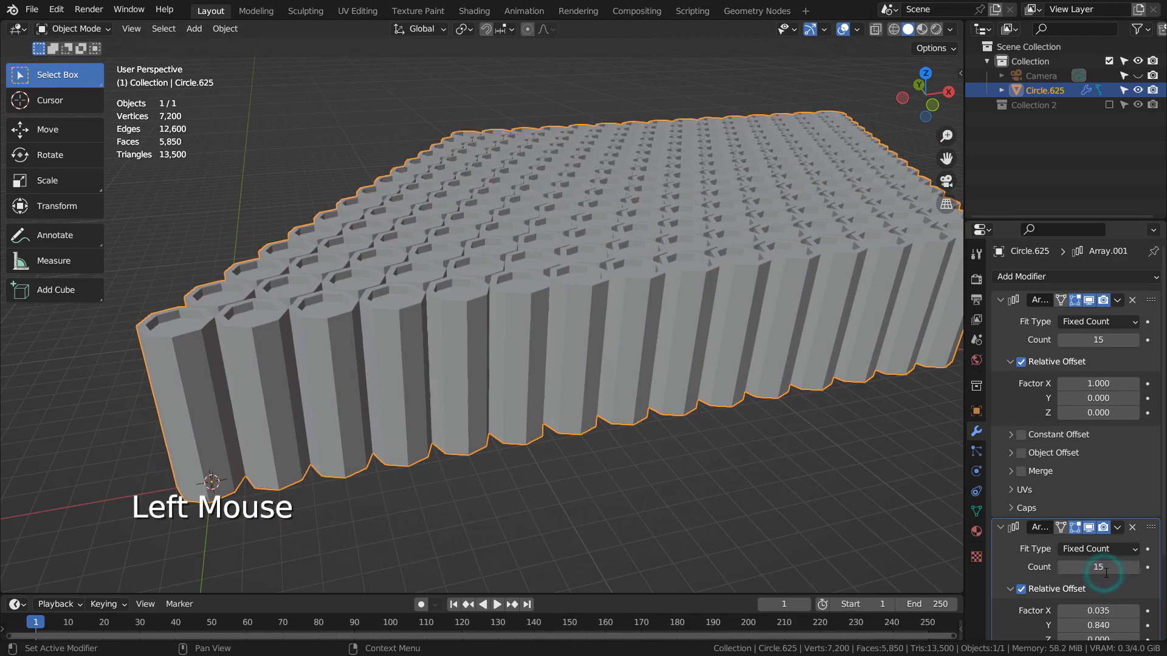
# Apply both Array modifiers to the column grid
pyautogui.keyDown('shift'); pyautogui.moveTo(843, 403); pyautogui.dragTo(800, 425, button='middle'); pyautogui.keyUp('shift')
pyautogui.moveTo(954, 366); pyautogui.dragTo(608, 294, button='middle')
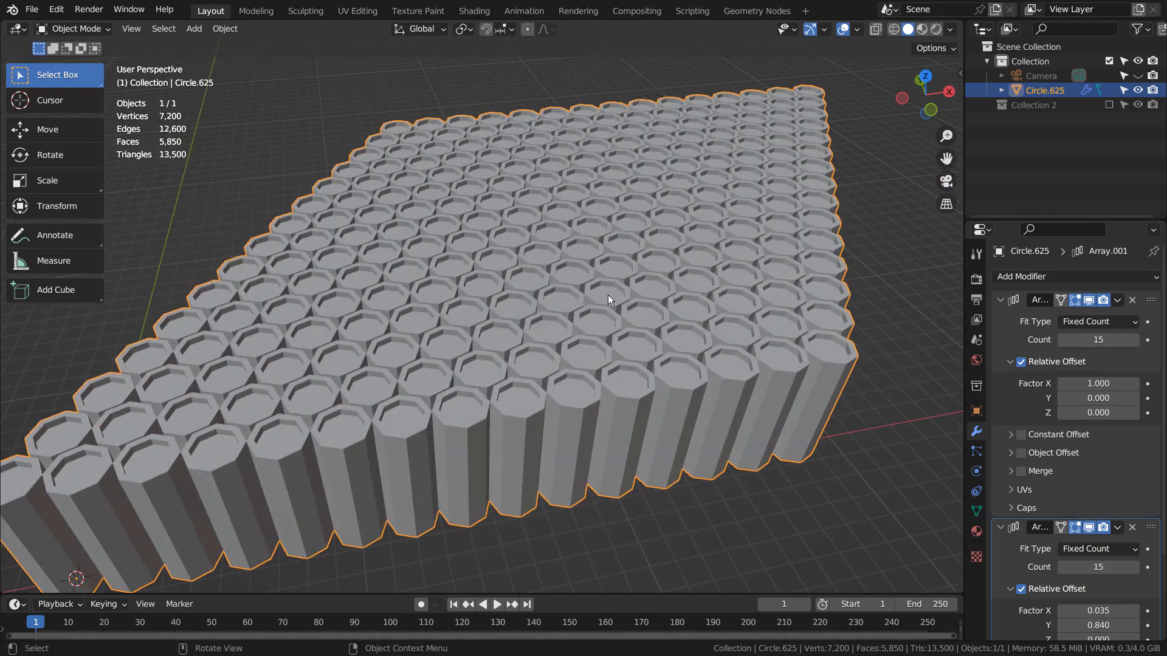
pyautogui.click(1001, 364)
pyautogui.hotkey('ctrl', 'a')
pyautogui.hotkey('ctrl', 'a')
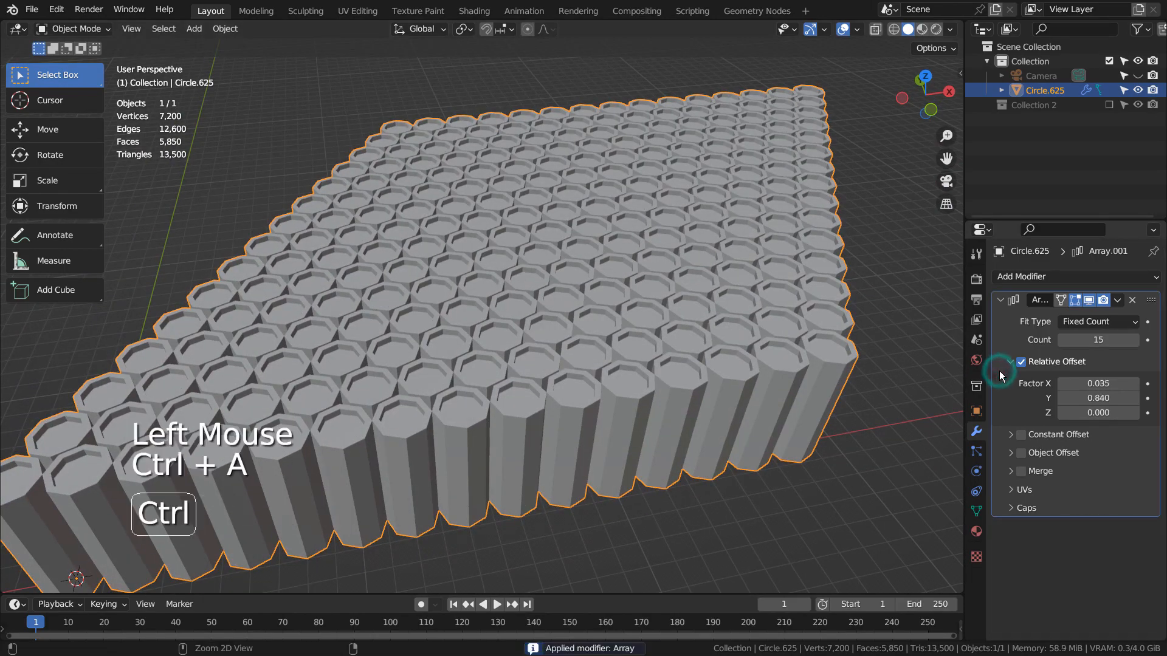
# Separate the whole column mesh by loose parts into individual objects and return to Object Mode
pyautogui.press('Tab')
pyautogui.press('a')
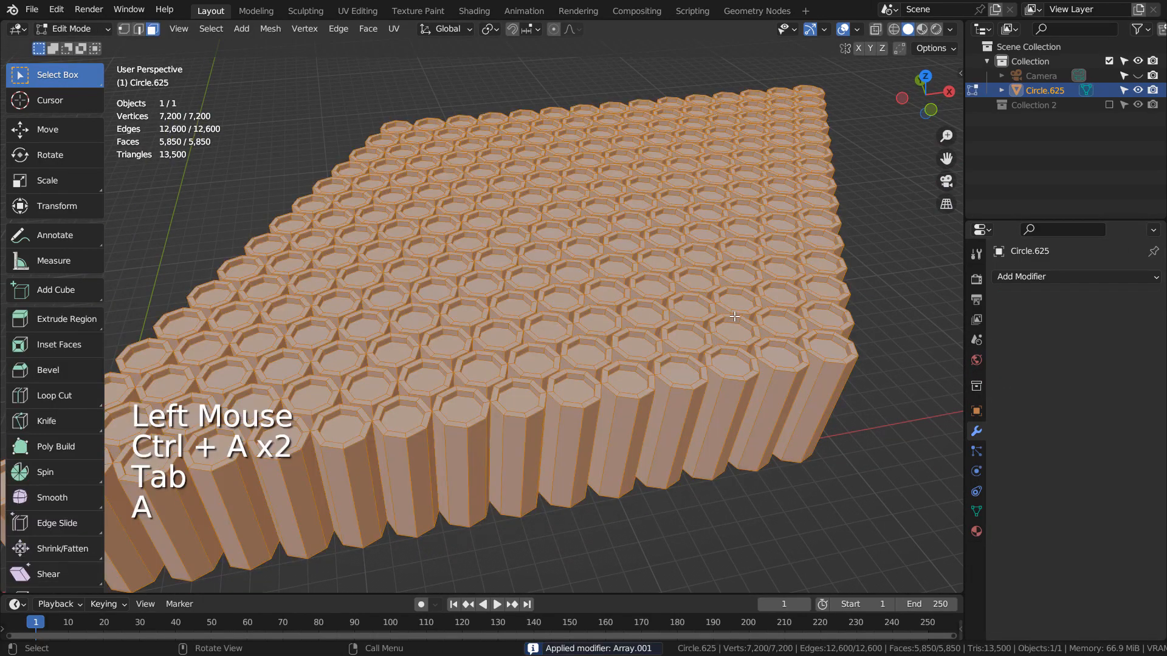
pyautogui.press('p')
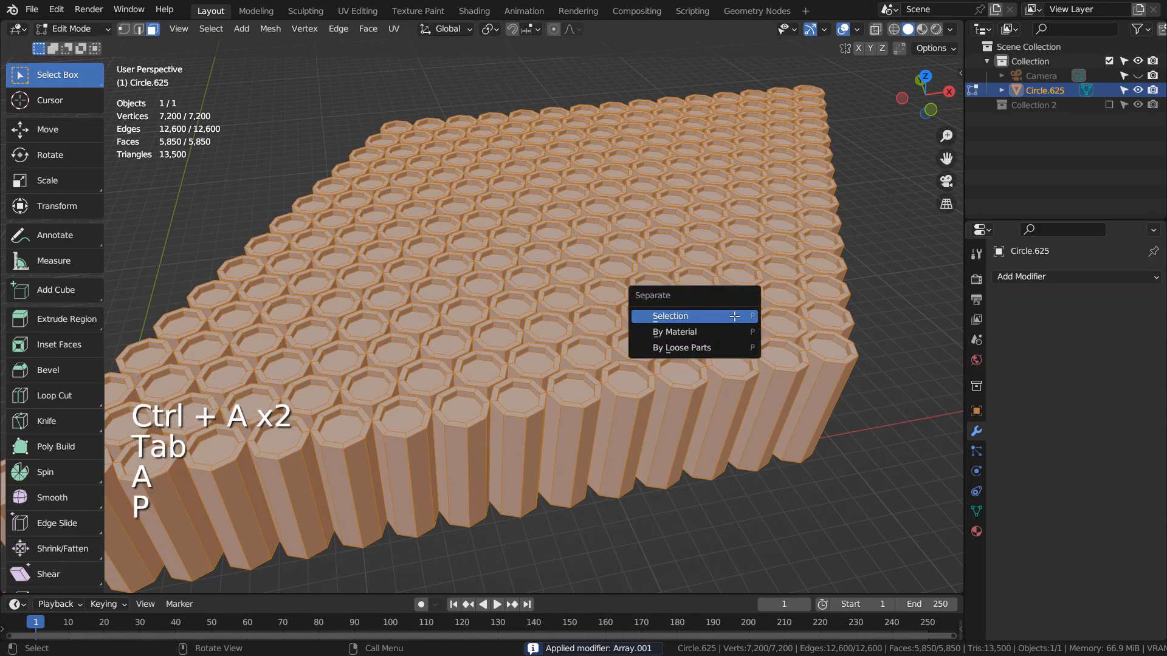
pyautogui.click(673, 347)
pyautogui.press('Tab')
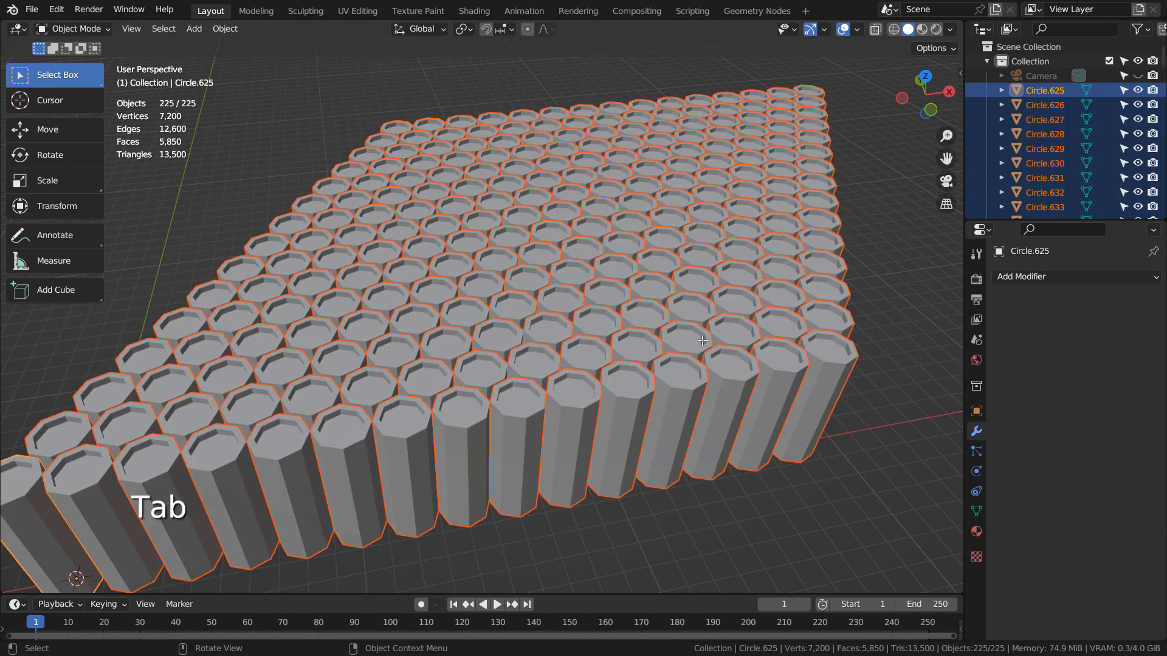
# Move all selected columns into a new collection named Collection 3
pyautogui.press('m')
pyautogui.click(703, 340)
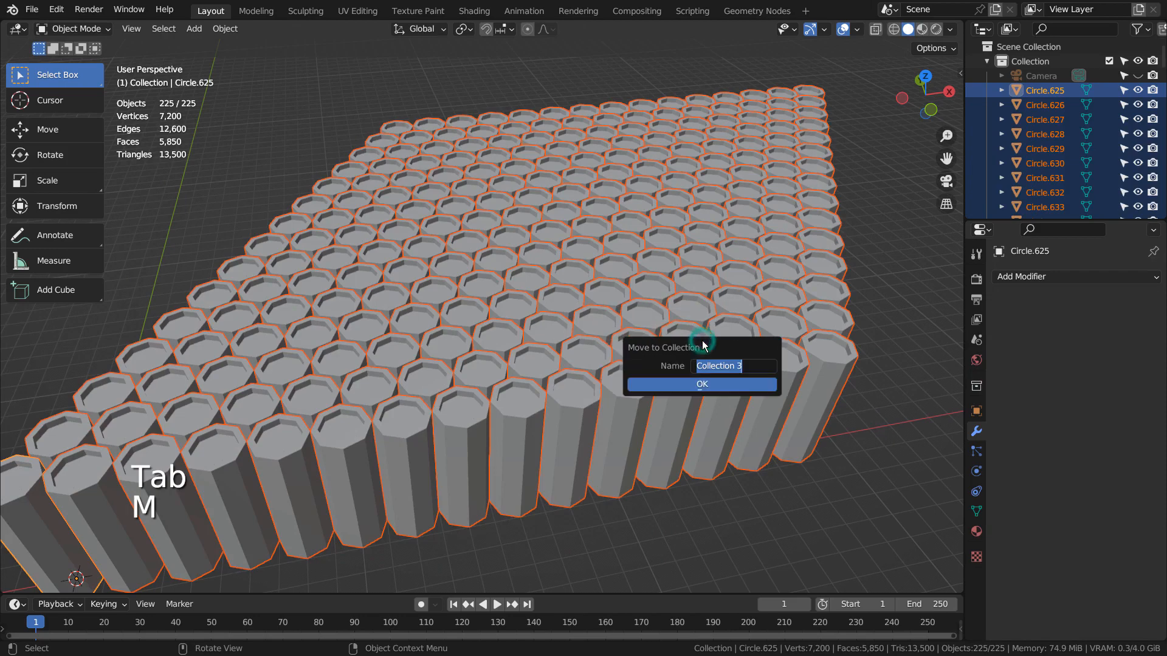
pyautogui.click(727, 385)
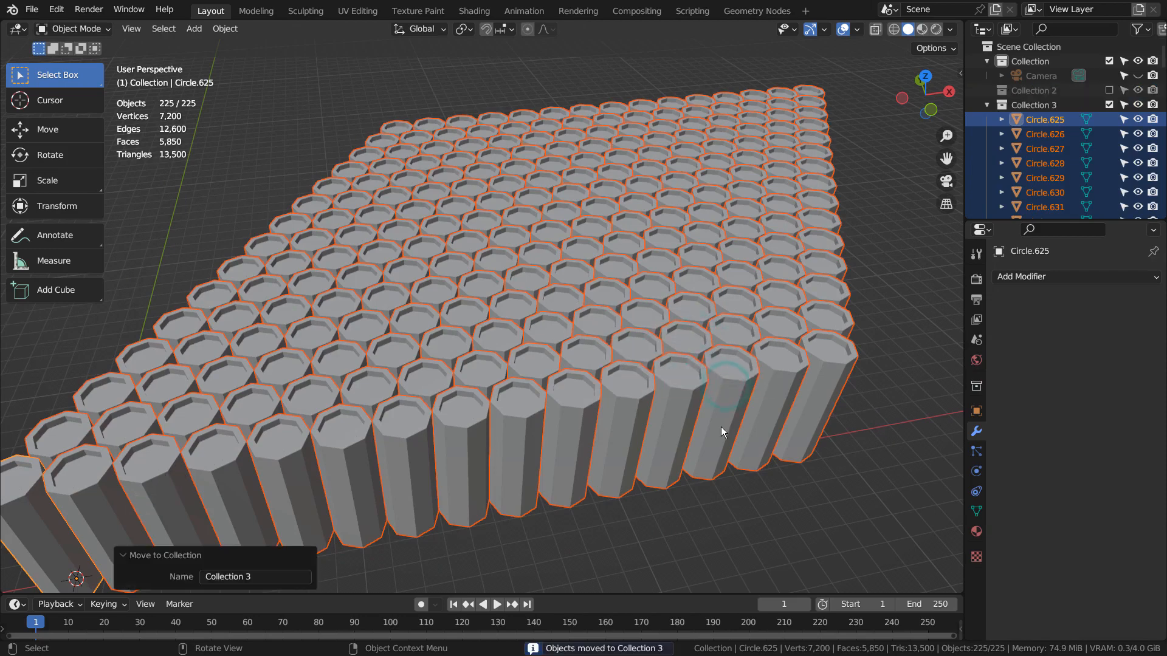
# Randomize the columns' heights with Randomize Transform, setting the Z location to 1.6 m
pyautogui.moveTo(721, 427); pyautogui.dragTo(757, 375, button='middle')
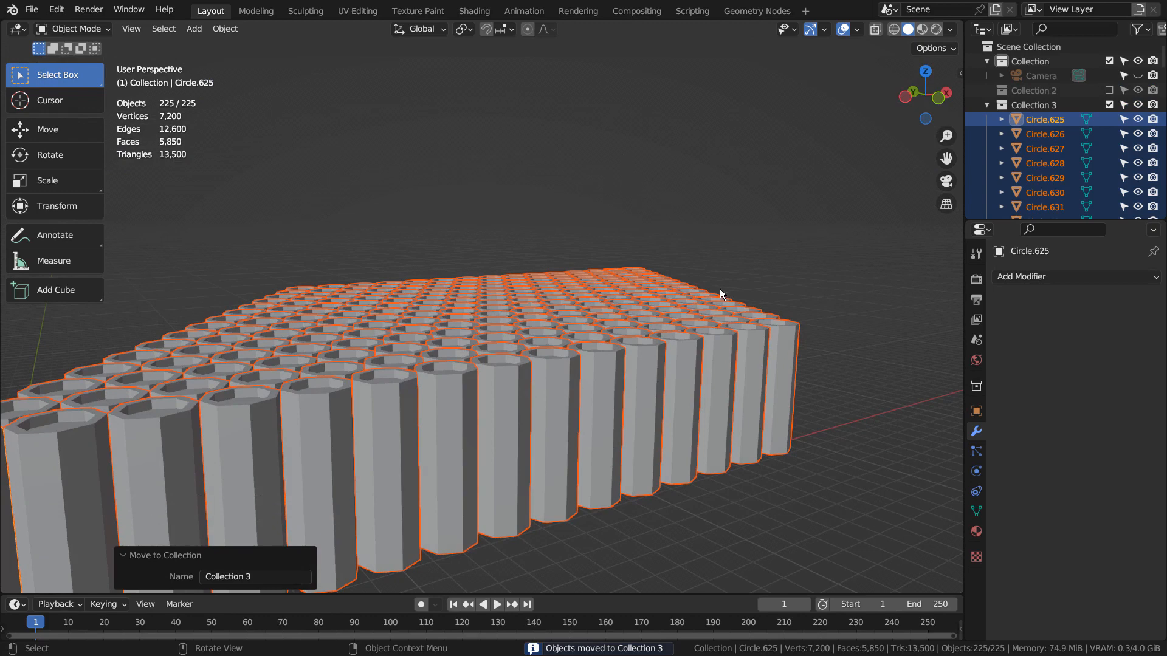
pyautogui.click(236, 32)
pyautogui.moveTo(236, 47)
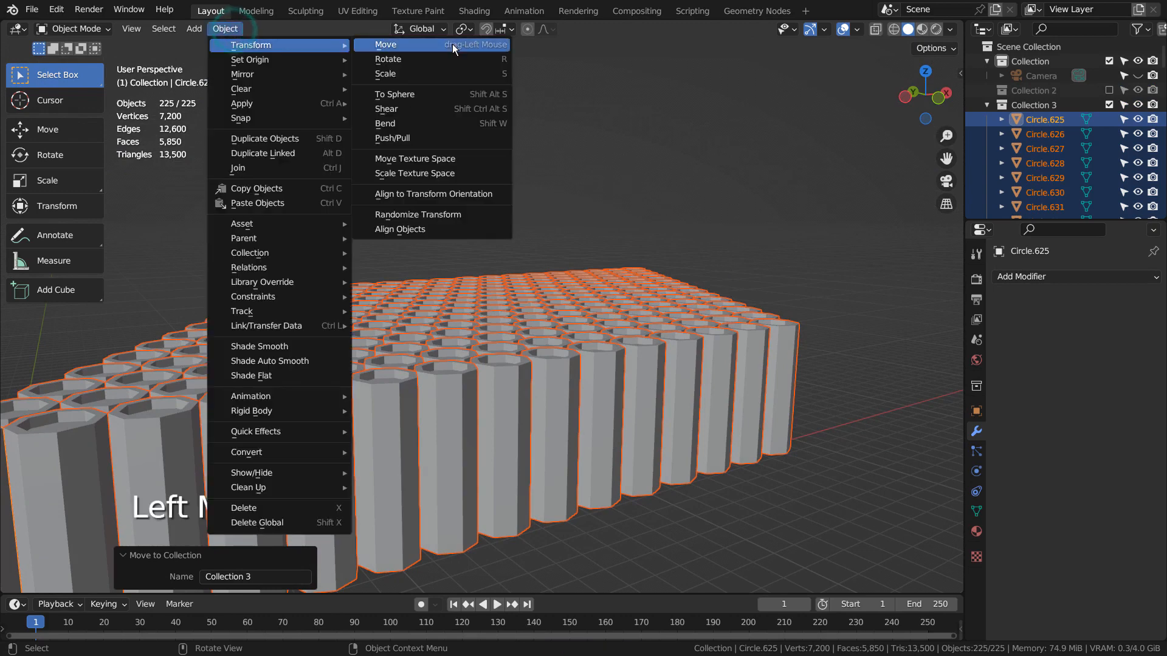
pyautogui.click(472, 214)
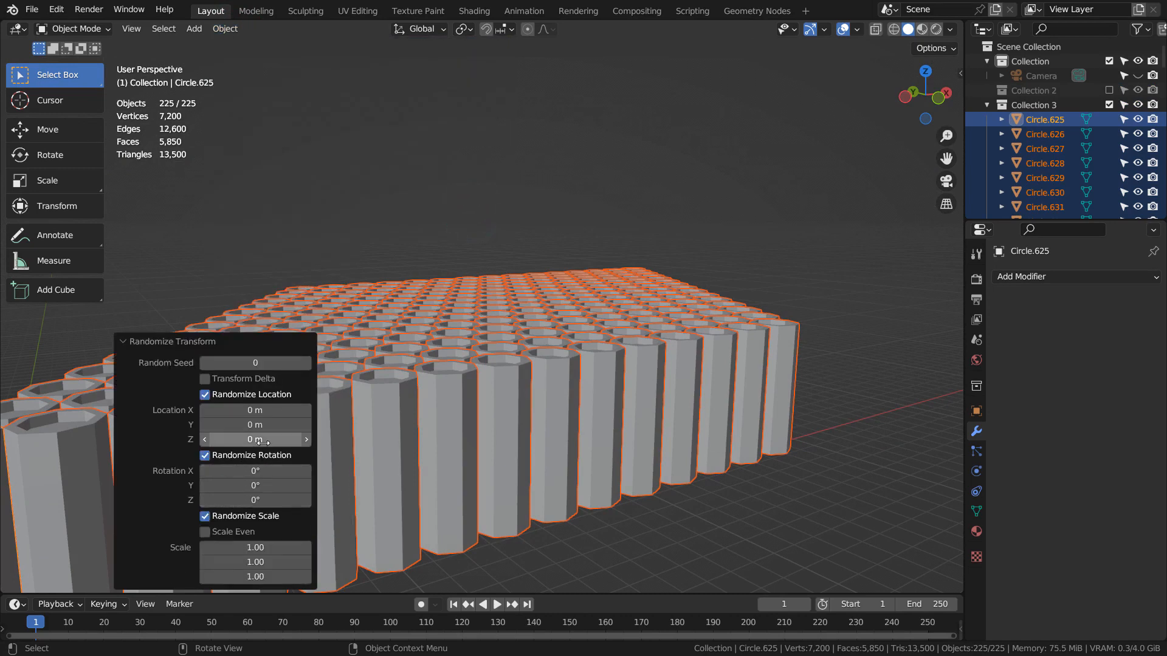
pyautogui.moveTo(262, 442); pyautogui.dragTo(344, 443)
pyautogui.moveTo(682, 372); pyautogui.dragTo(943, 251, button='middle')
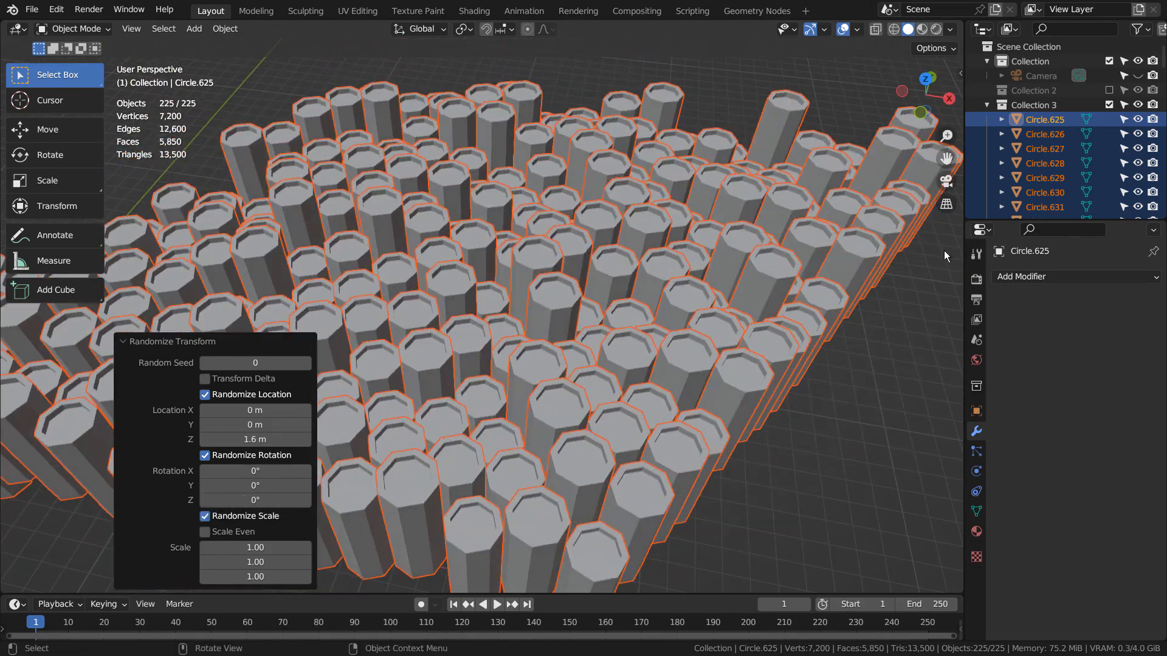
# Delete all the selected columns and remove the empty Collection 3
pyautogui.press('x')
pyautogui.click(675, 260)
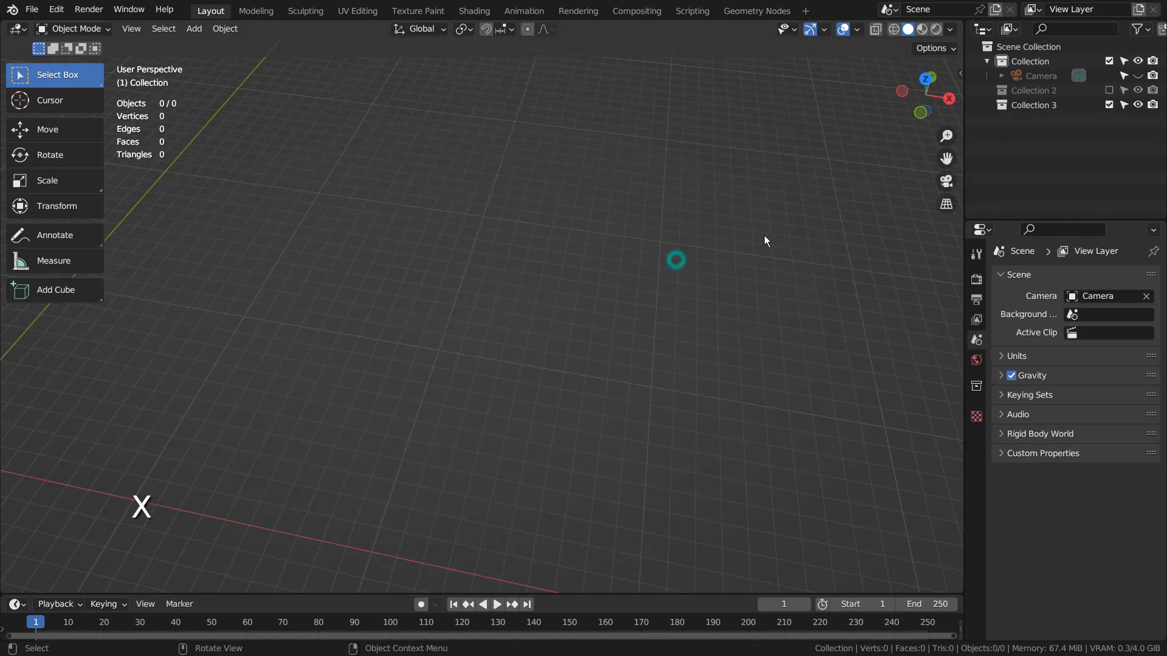
pyautogui.click(1041, 105)
pyautogui.press('x')
# Enable Collection 2 and select one of its columns to show its Wave modifier settings
pyautogui.click(1110, 90)
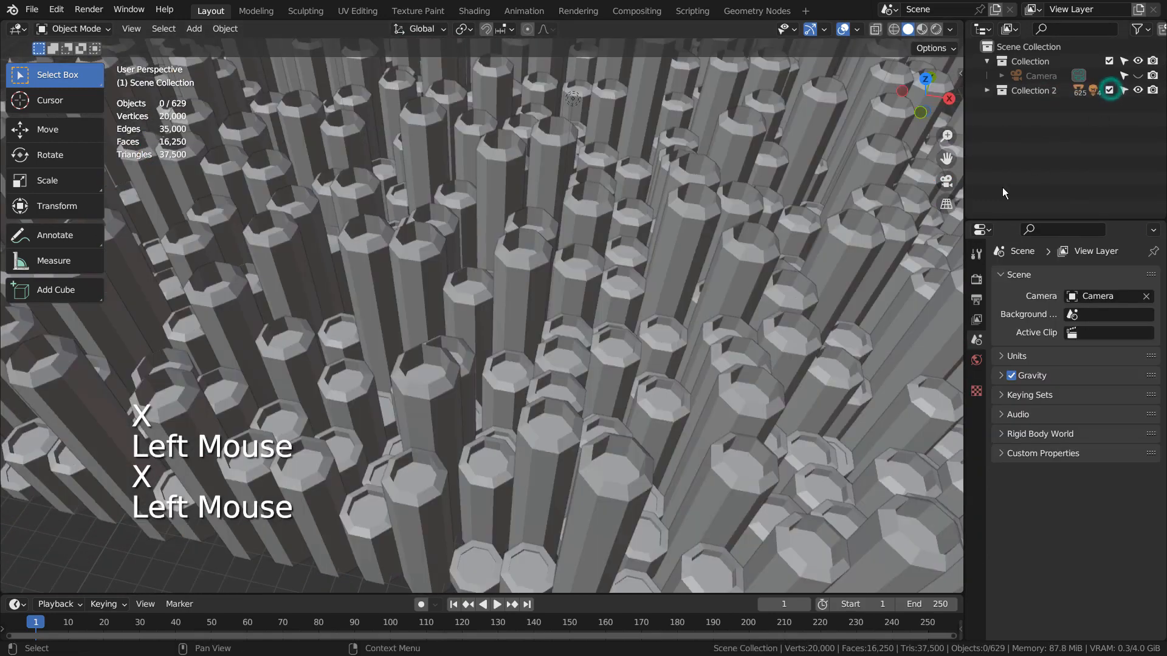
pyautogui.scroll(-2, 819, 246)
pyautogui.click(674, 289)
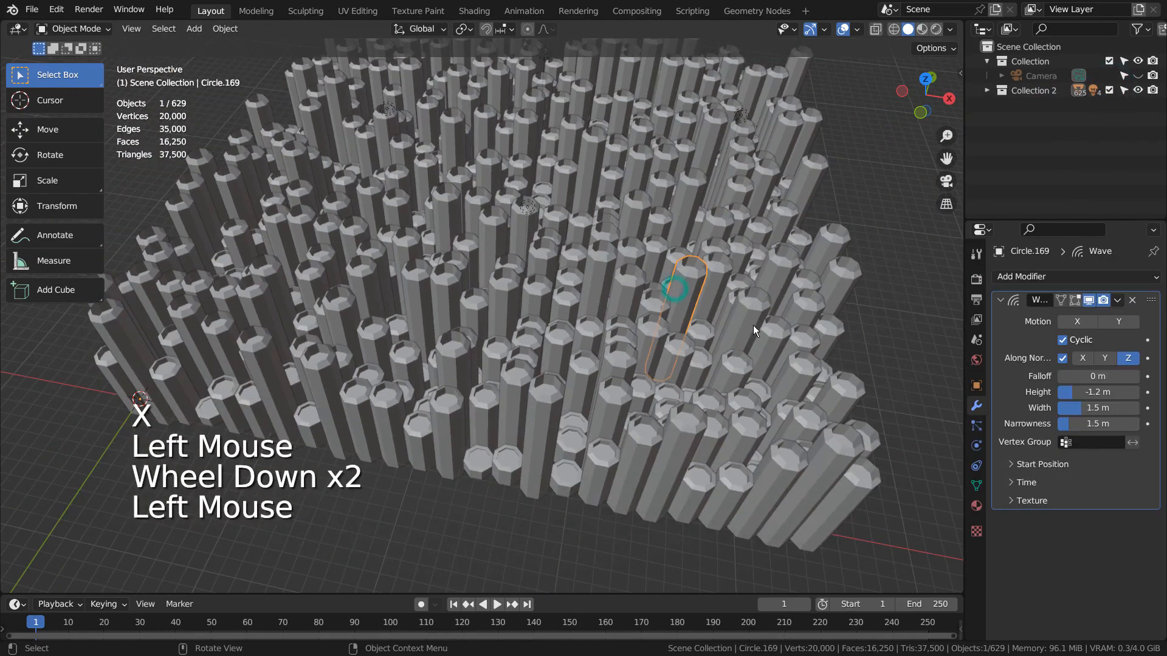
pyautogui.click(553, 254)
# Play back the wave animation of the columns, view it from several angles, and stop it with nothing selected
pyautogui.moveTo(599, 265); pyautogui.dragTo(671, 326, button='middle')
pyautogui.press('space')
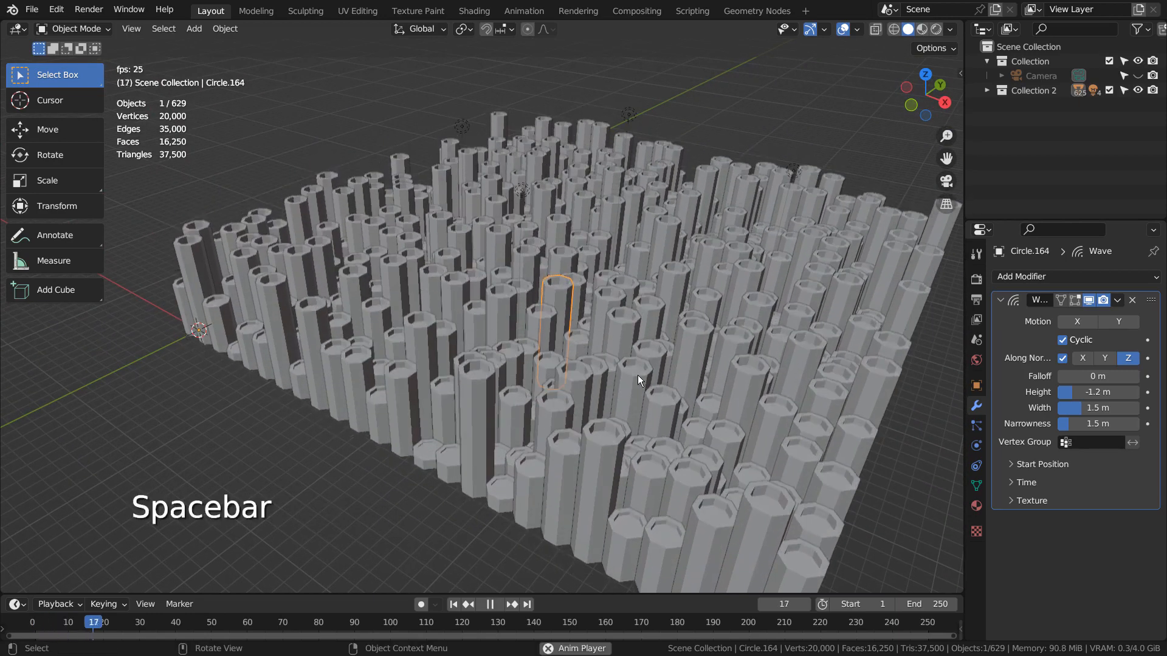
pyautogui.press('space')
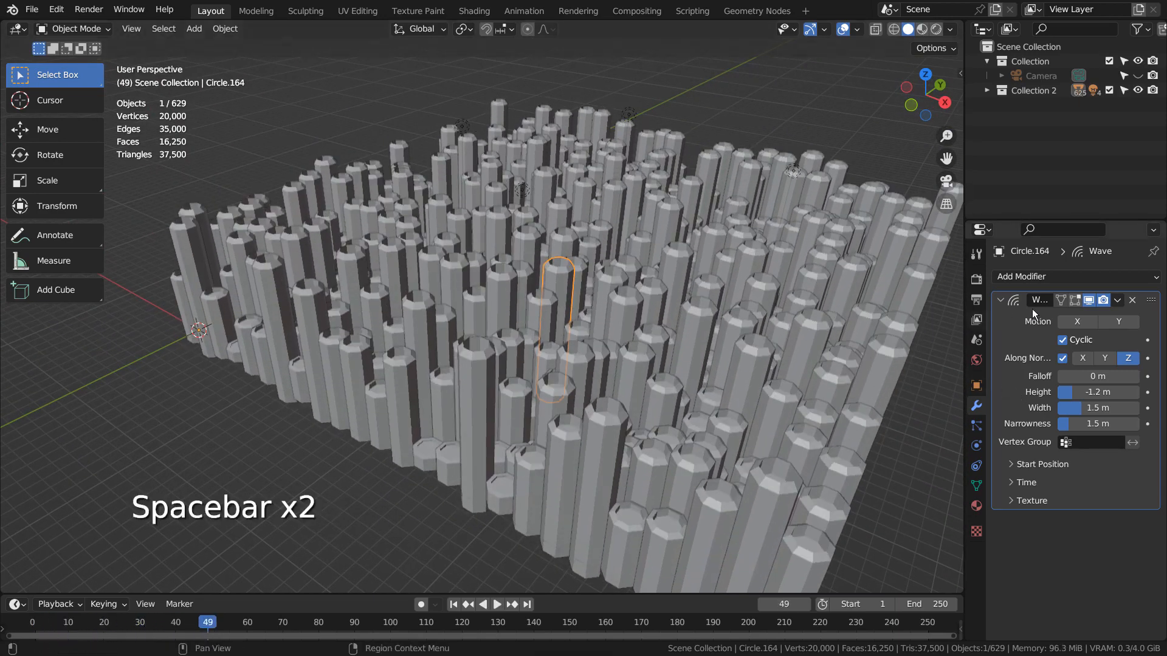
pyautogui.press('space')
pyautogui.moveTo(790, 375); pyautogui.dragTo(523, 330, button='middle')
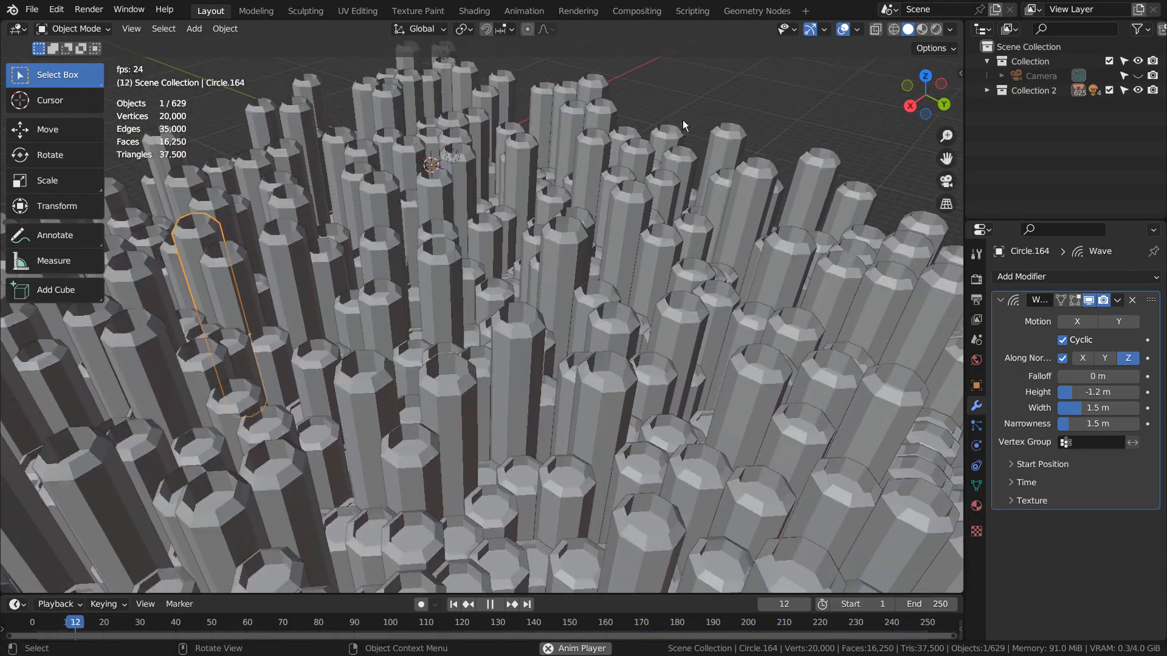
pyautogui.click(698, 85)
pyautogui.press('space')
# Expand Collection 2, select a single column, and examine the Principled BSDF settings of its Material.001 in an enlarged view
pyautogui.click(1033, 91)
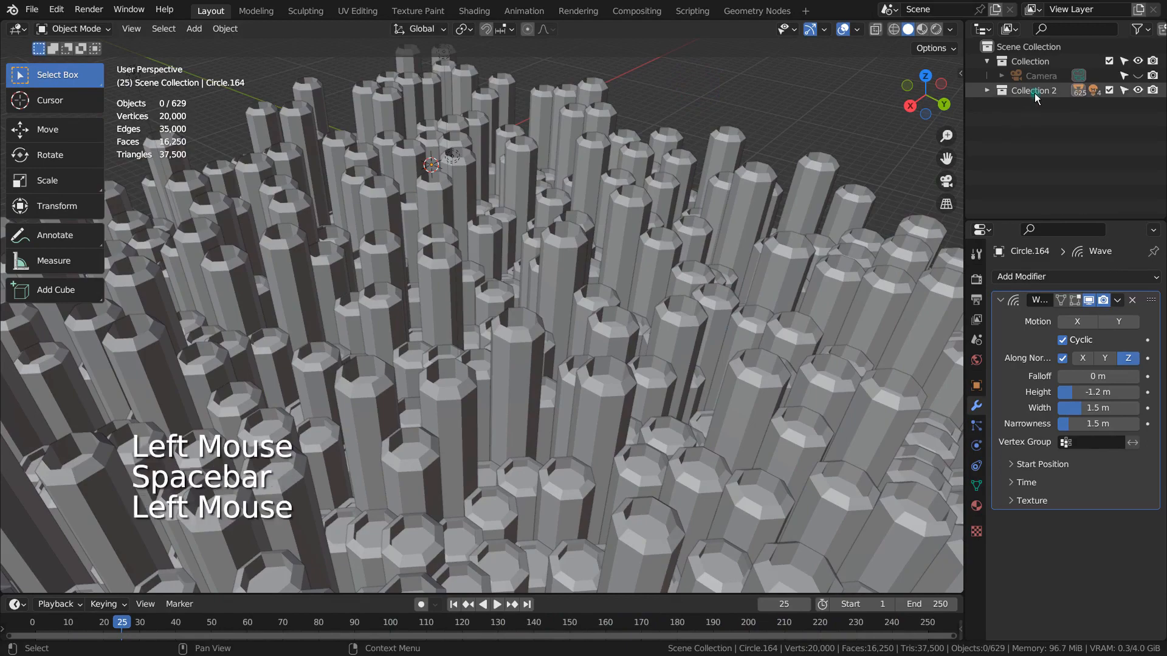
pyautogui.click(988, 92)
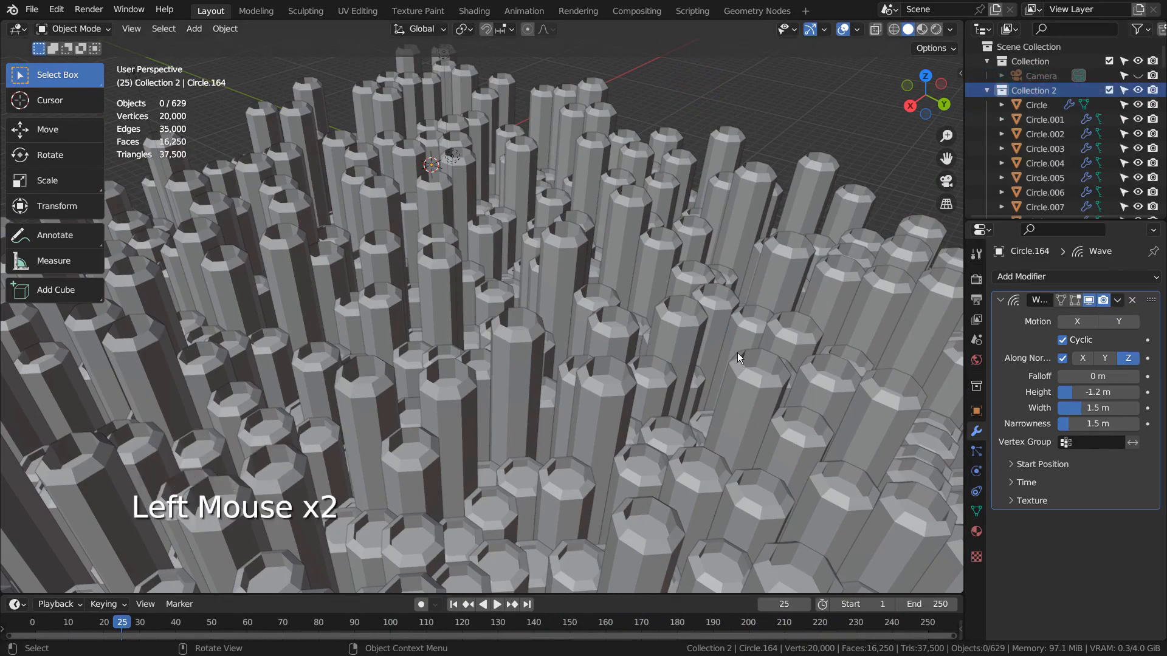
pyautogui.moveTo(737, 352); pyautogui.dragTo(608, 334, button='middle')
pyautogui.click(462, 315)
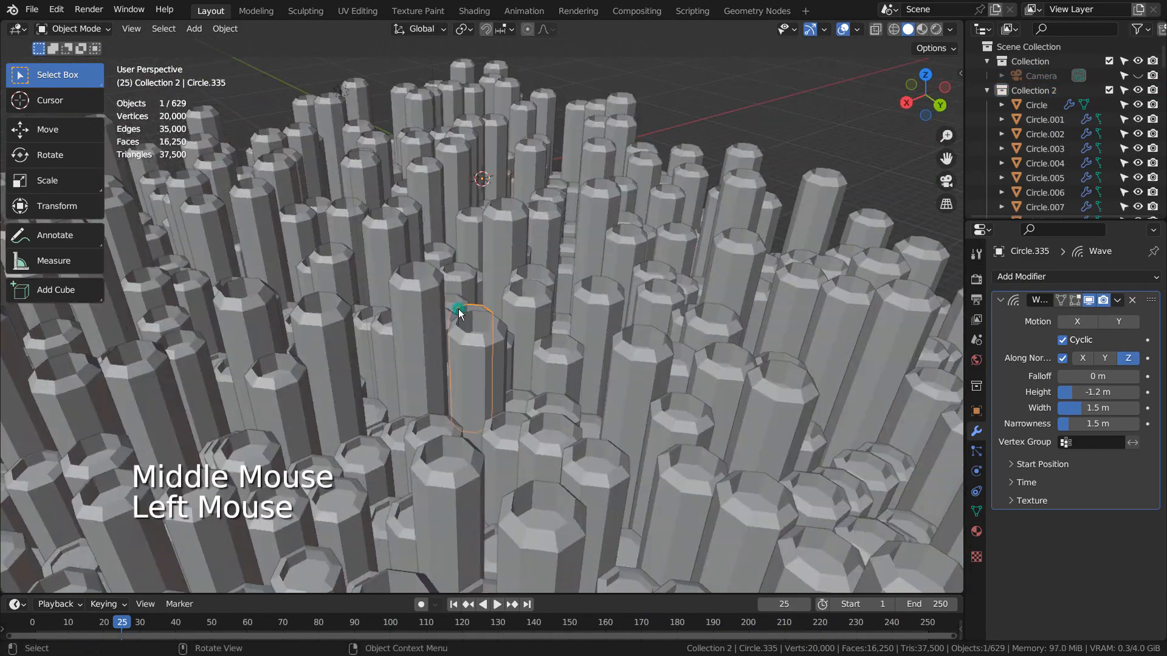
pyautogui.click(407, 304)
pyautogui.click(976, 531)
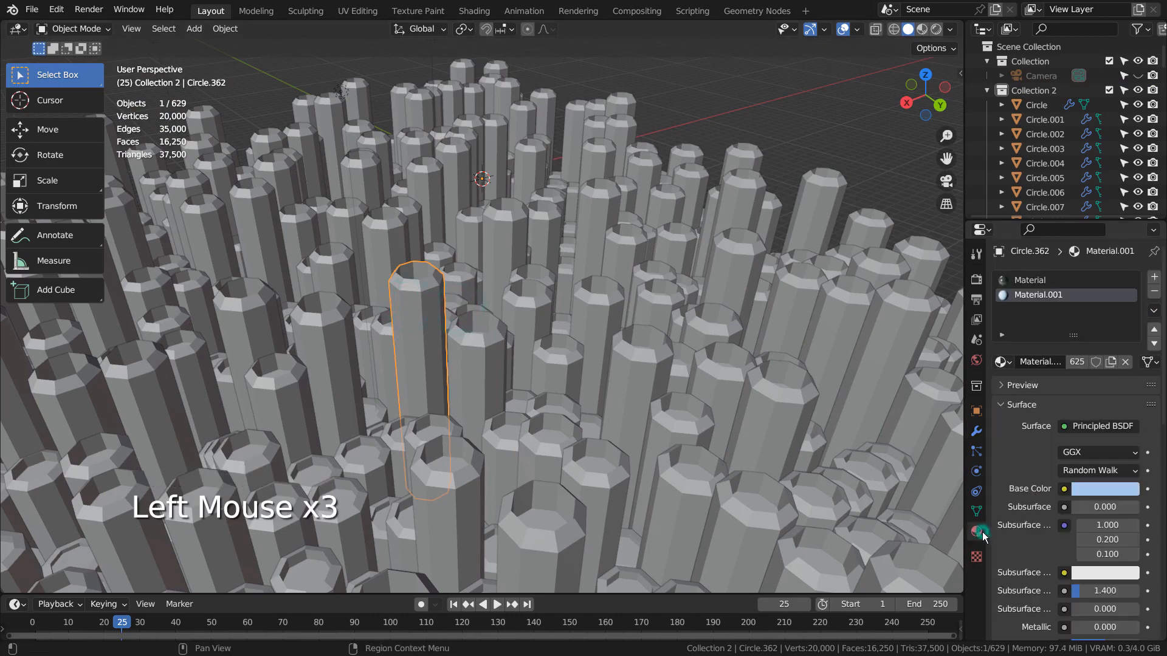
pyautogui.hotkey('ctrl', 'space')
pyautogui.scroll(-7, 893, 400)
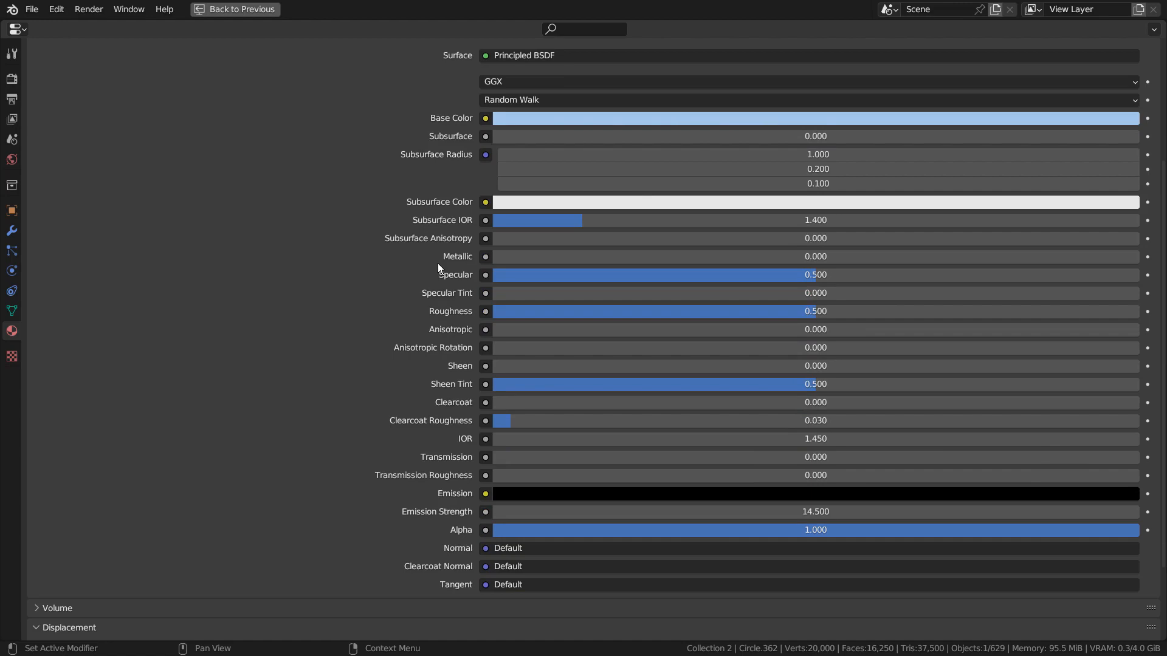
pyautogui.hotkey('ctrl', 'space')
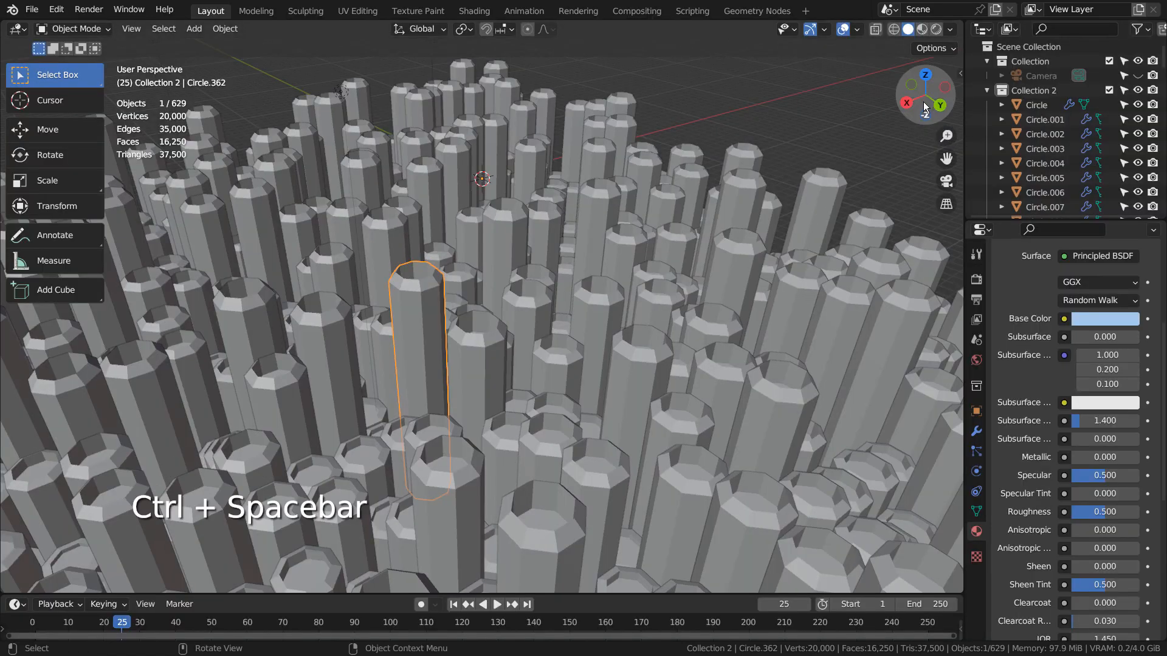
# Filter the outliner by "po", select the first point light, and view its placement among the columns in wireframe
pyautogui.click(1051, 92)
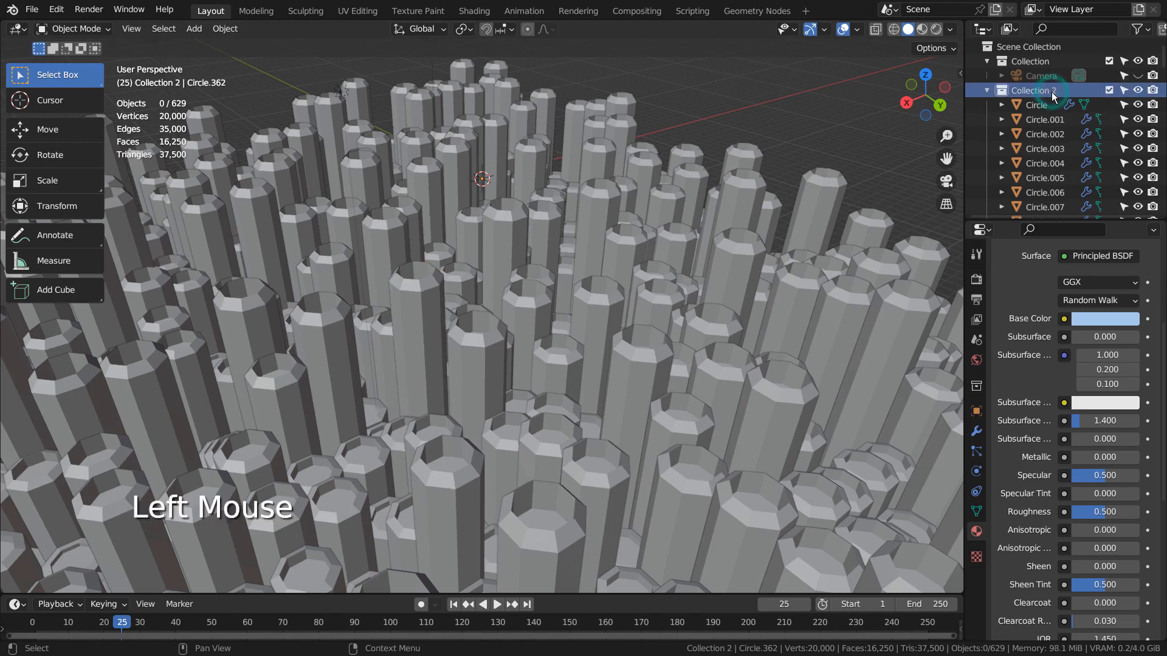
pyautogui.write('po')
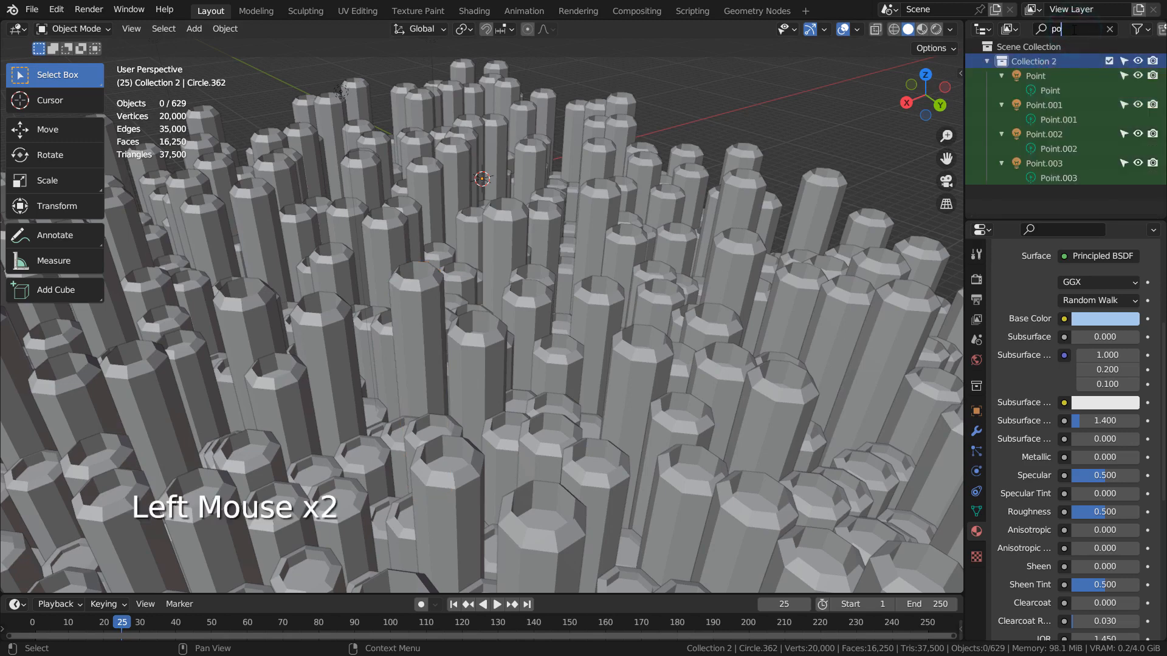
pyautogui.click(1035, 76)
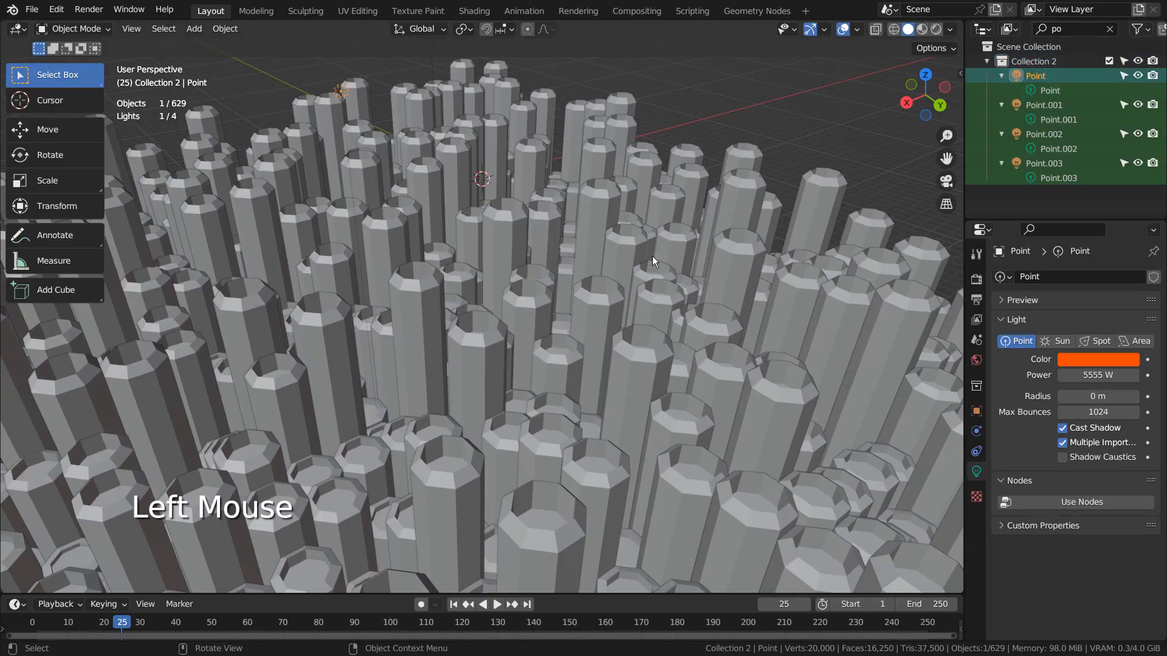
pyautogui.press('KP_0')
pyautogui.hotkey('shift', 'z')
pyautogui.scroll(-3, 651, 257)
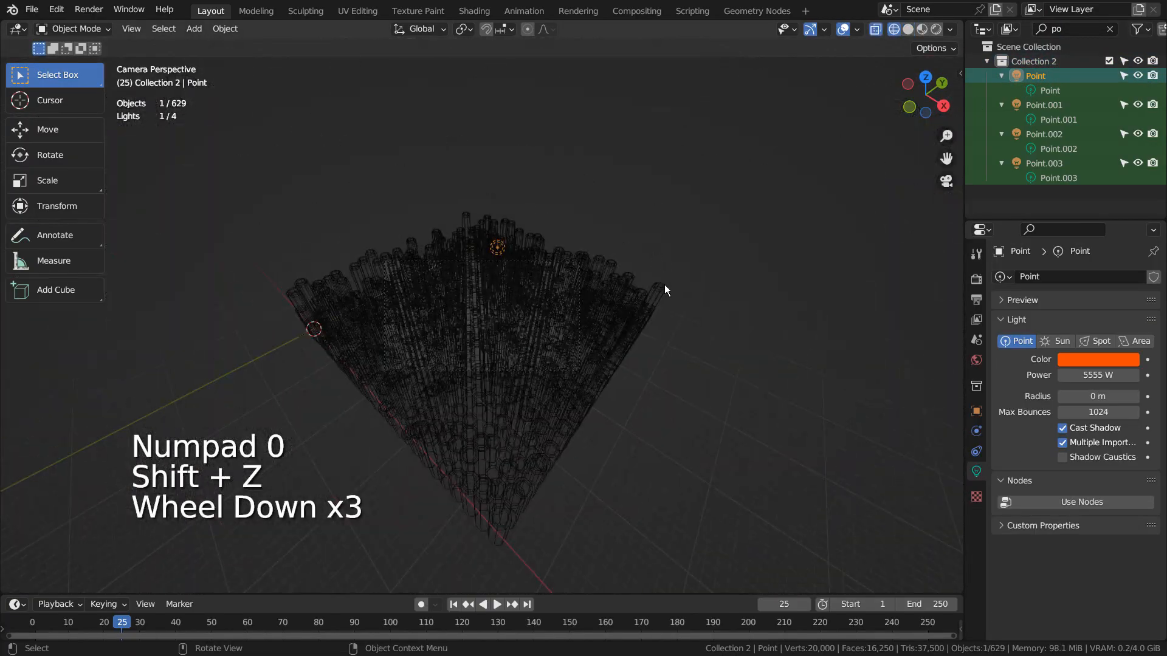
pyautogui.moveTo(665, 286); pyautogui.dragTo(699, 334, button='middle')
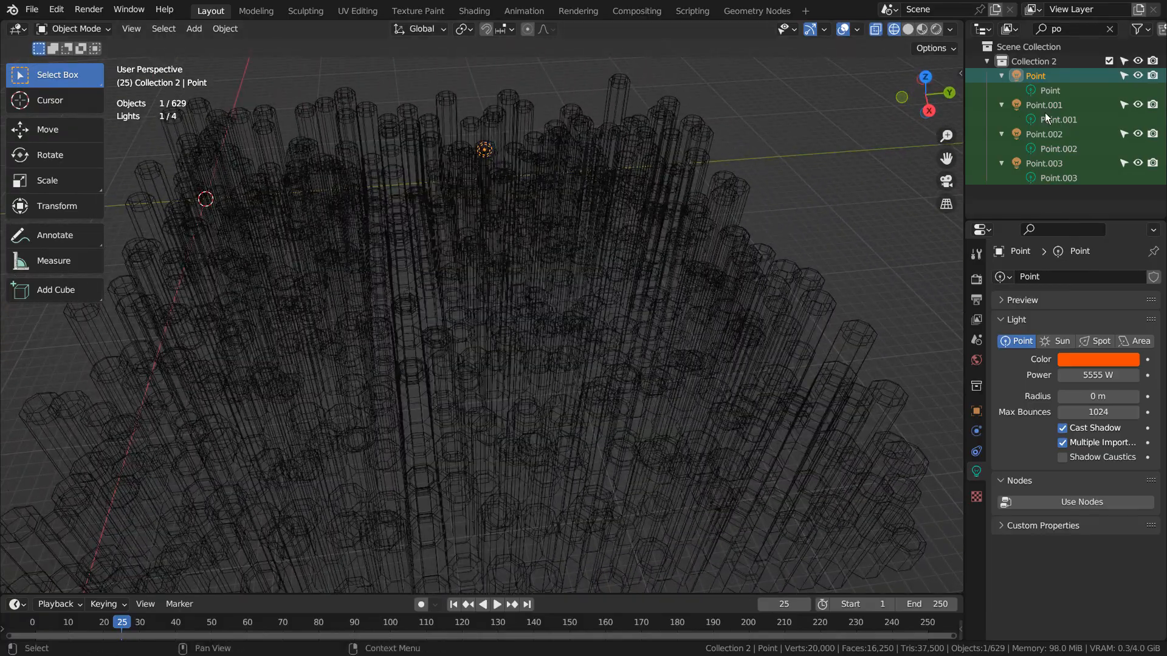
# Examine the position, color and power of each of the four point lights in Collection 2
pyautogui.click(1027, 107)
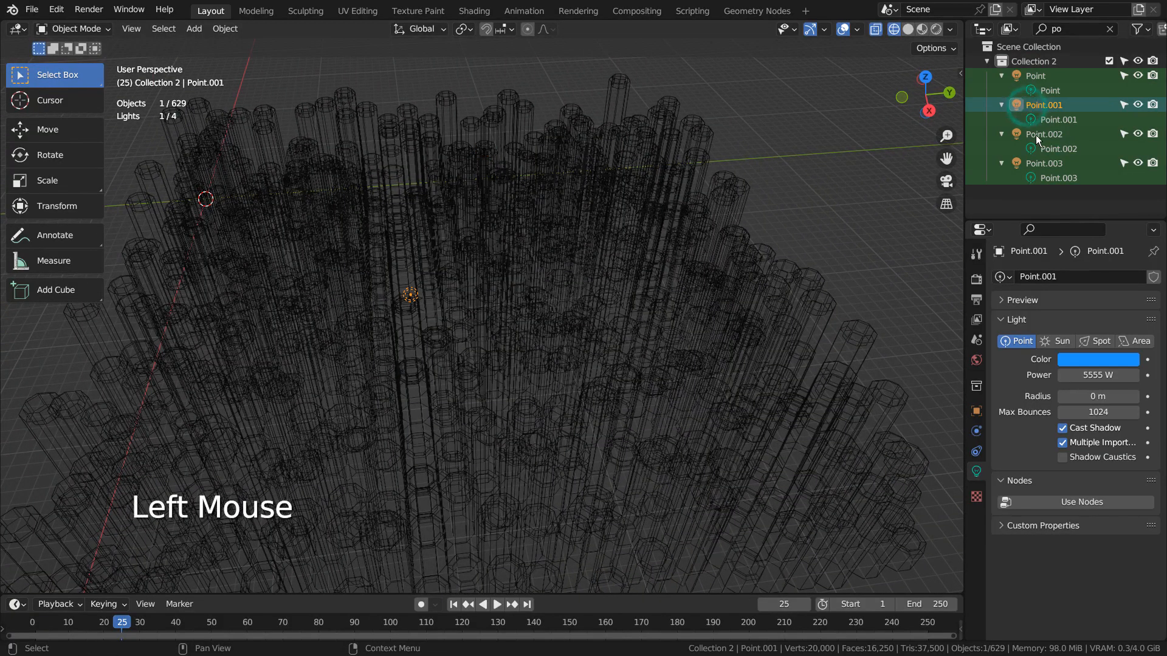
pyautogui.click(1033, 134)
pyautogui.click(1040, 165)
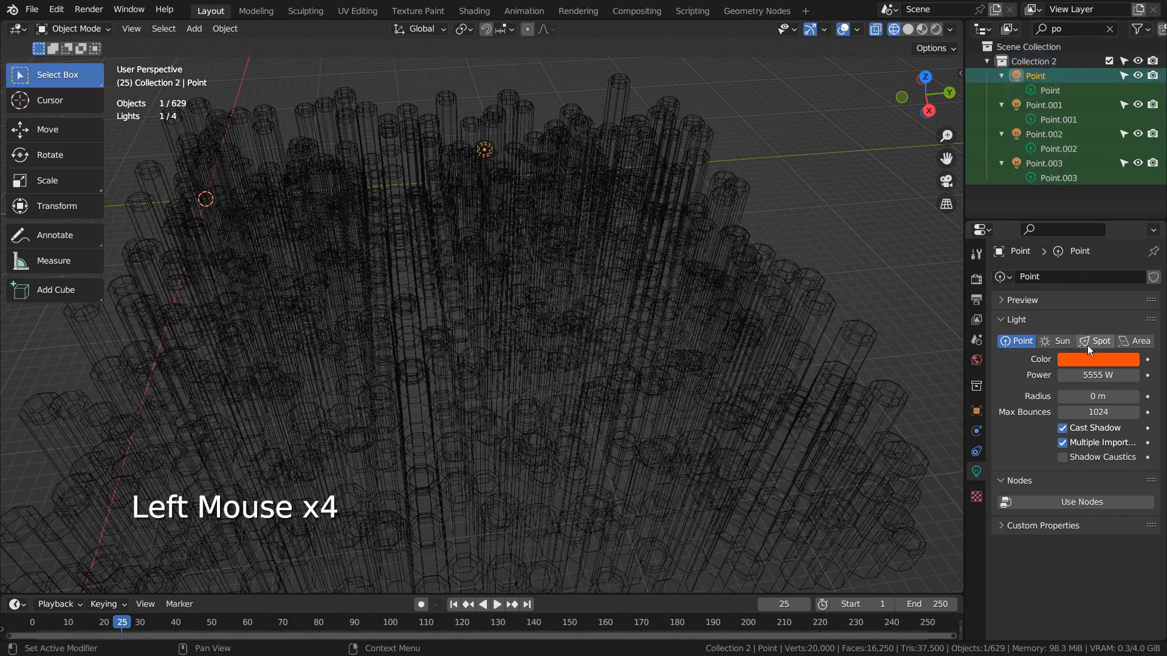
pyautogui.hotkey('ctrl', 'space')
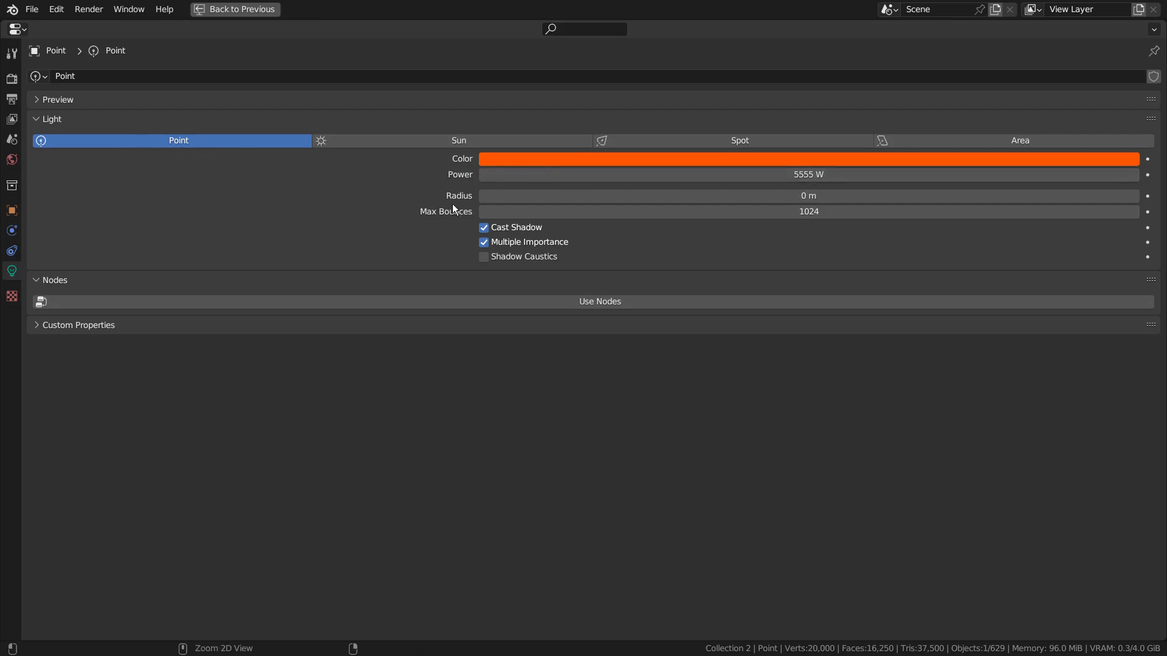
pyautogui.hotkey('ctrl', 'space')
pyautogui.click(1051, 109)
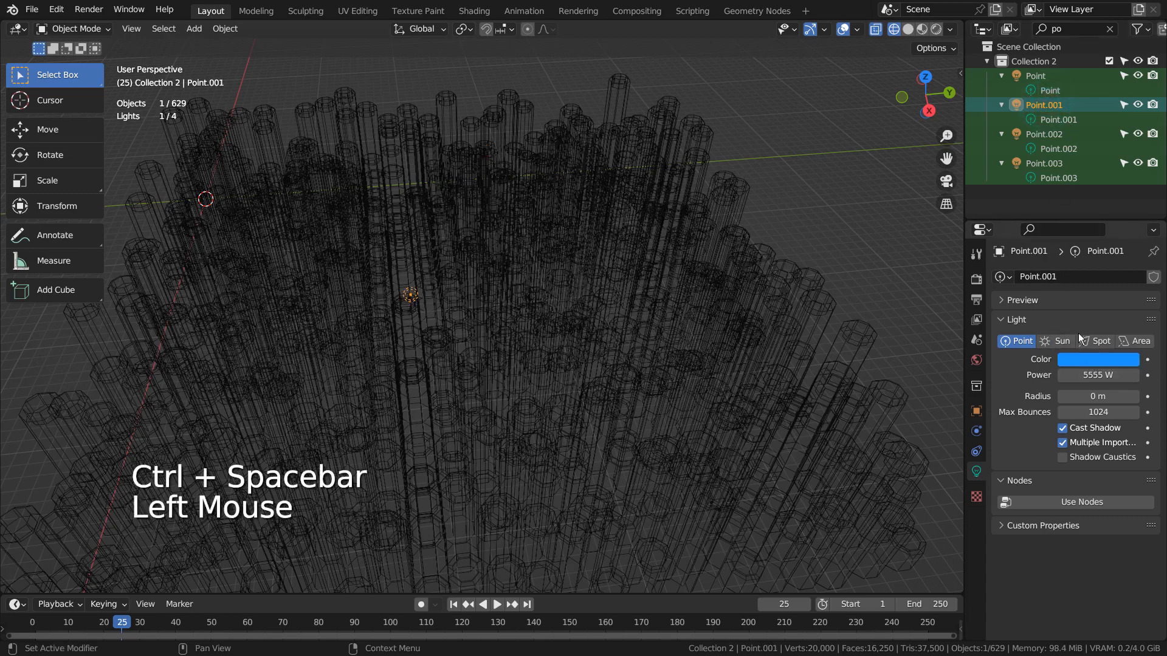
pyautogui.click(1041, 135)
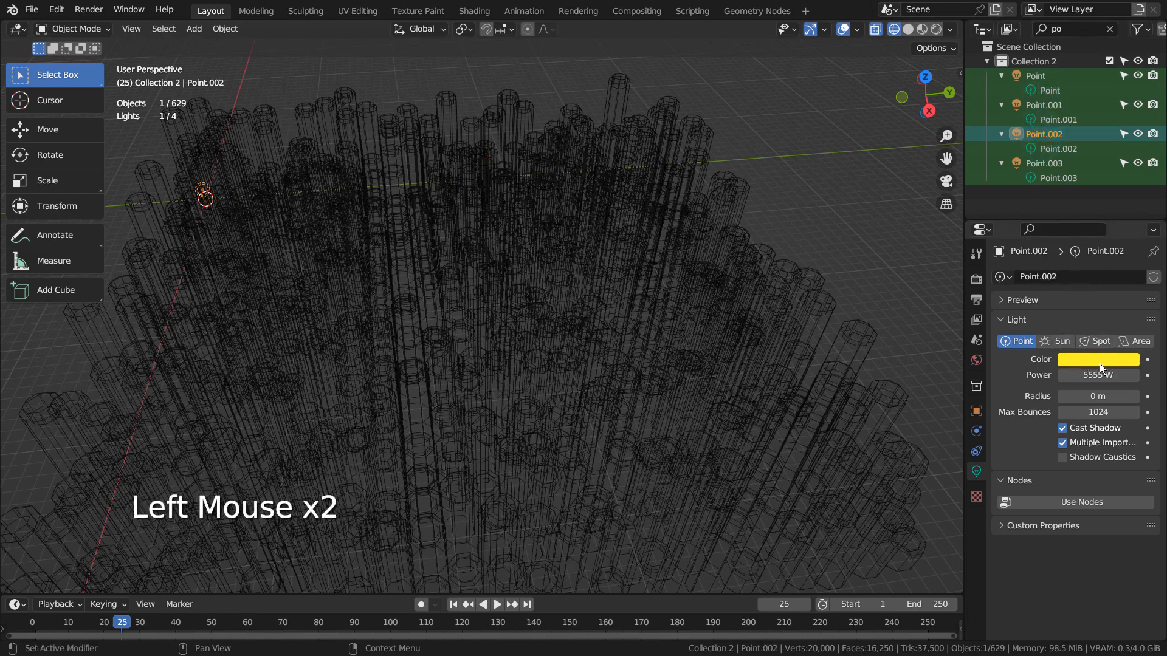
pyautogui.click(1043, 165)
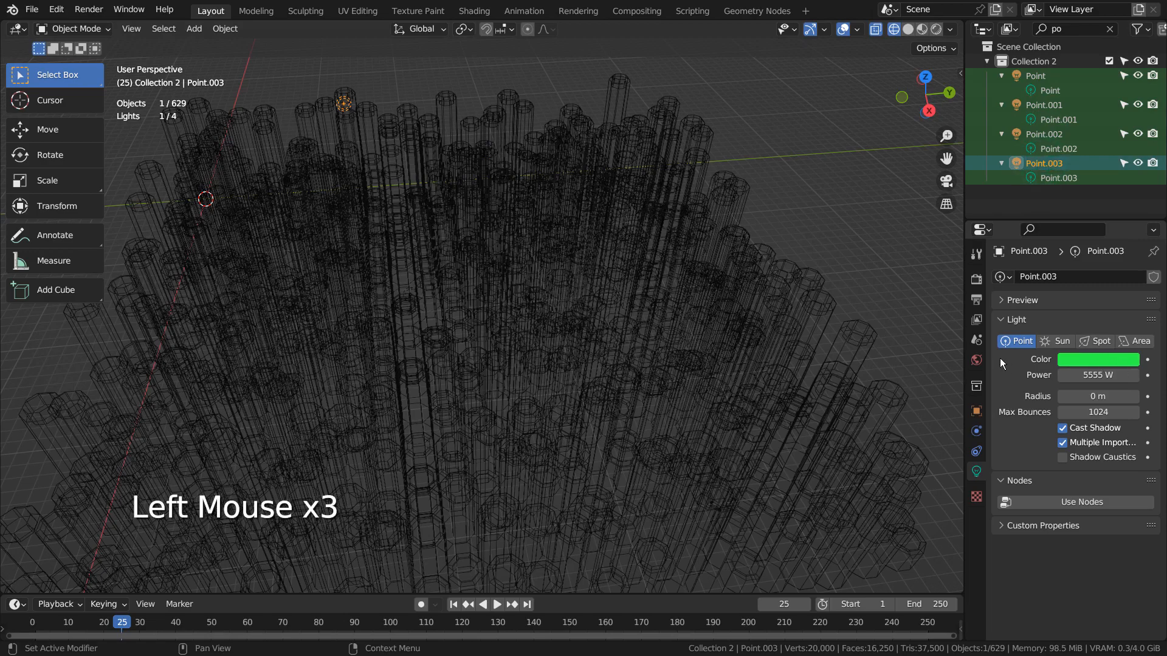
# Review the World's Nishita sky texture settings and the scene's Cycles render settings
pyautogui.click(976, 360)
pyautogui.hotkey('ctrl', 'space')
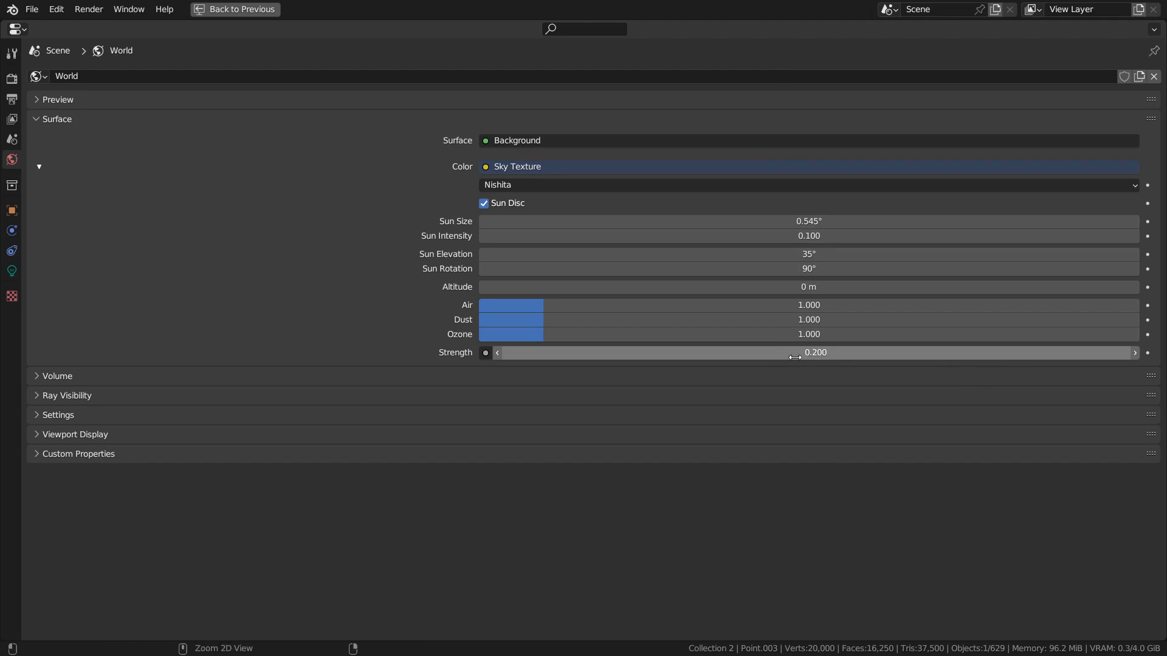
pyautogui.hotkey('ctrl', 'space')
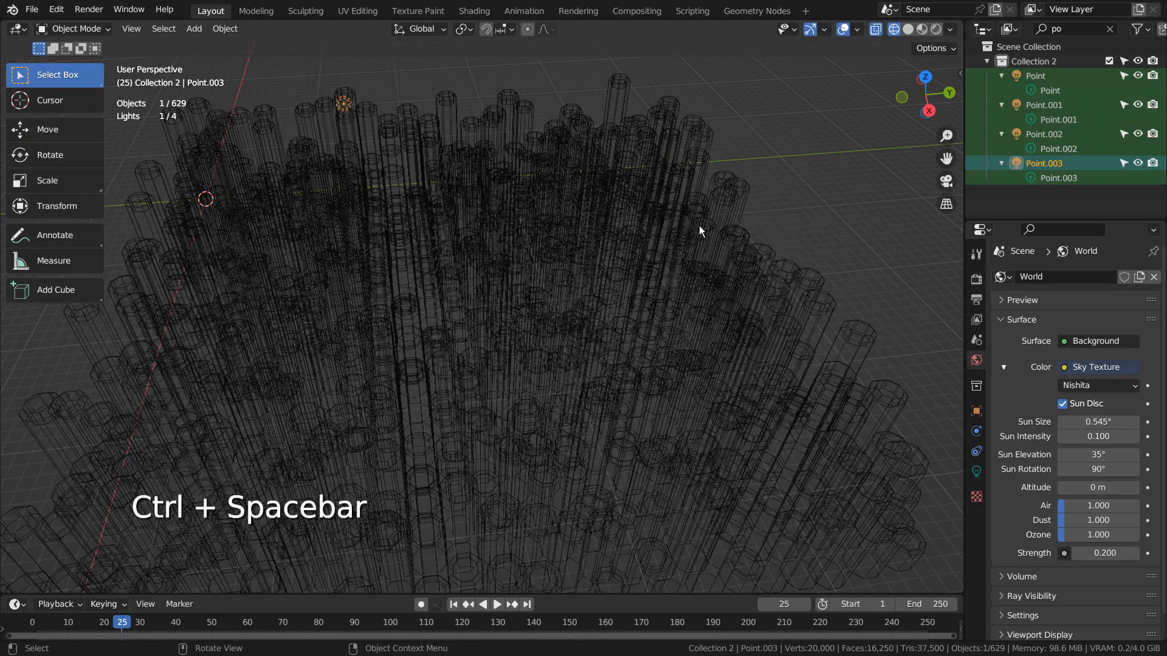
pyautogui.click(976, 279)
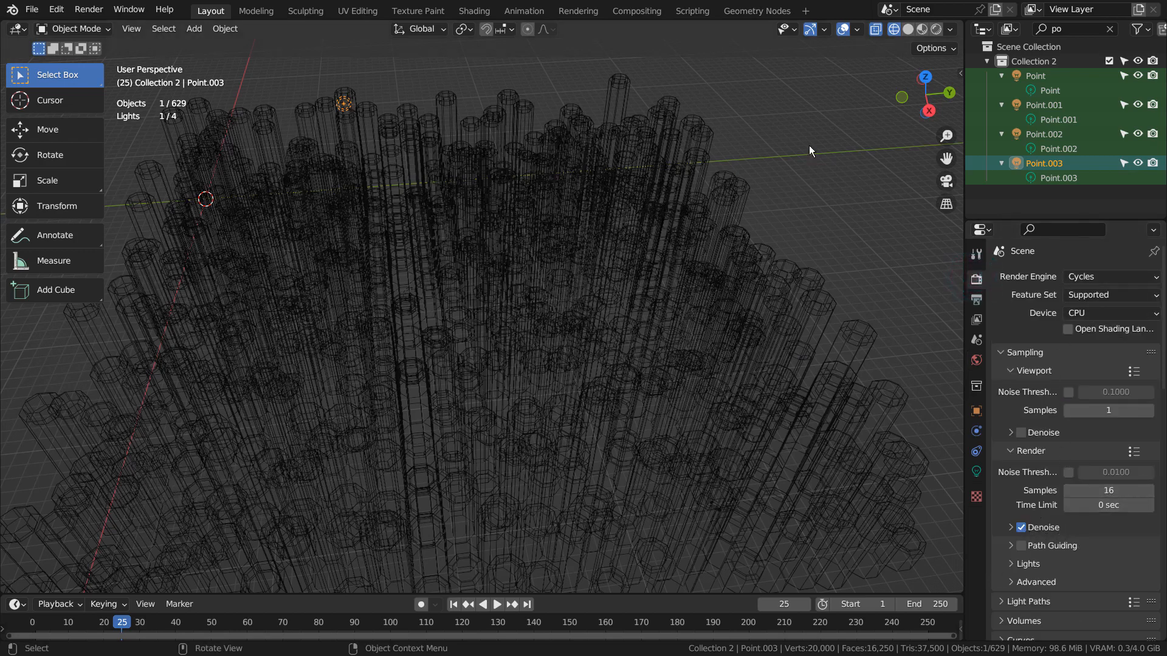
# Open the compositing node tree, move the RGB Curves and Glare nodes apart from the others, and maximize the node editor
pyautogui.click(636, 11)
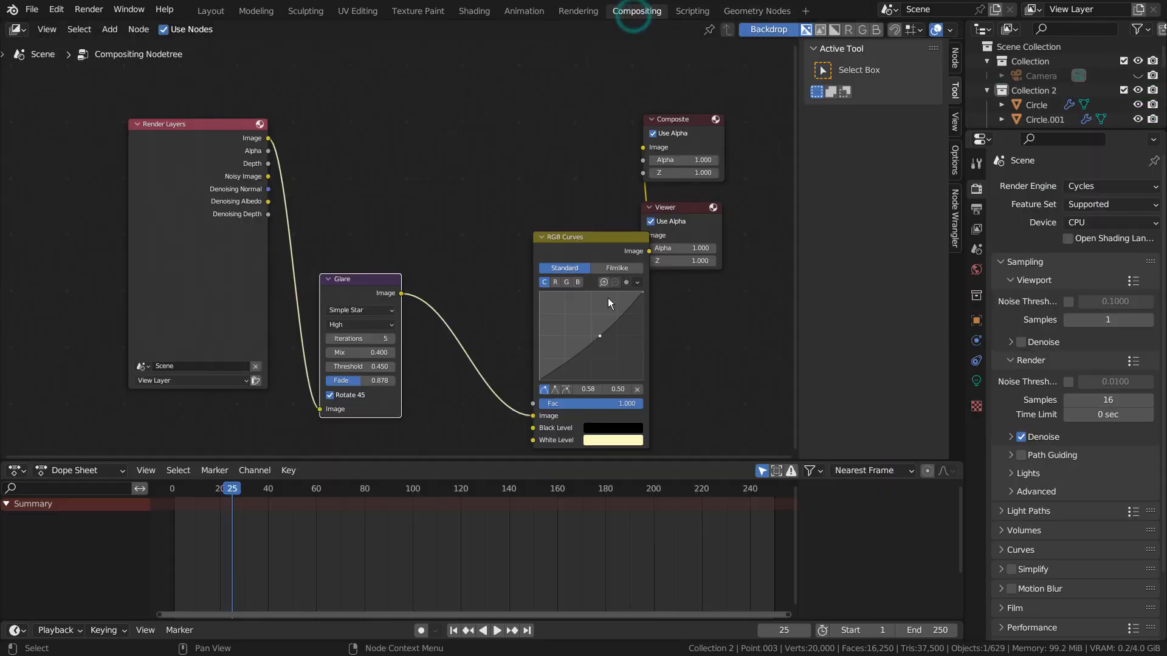
pyautogui.moveTo(578, 238); pyautogui.dragTo(504, 150)
pyautogui.moveTo(370, 278); pyautogui.dragTo(367, 209)
pyautogui.press('n')
pyautogui.hotkey('ctrl', 'space')
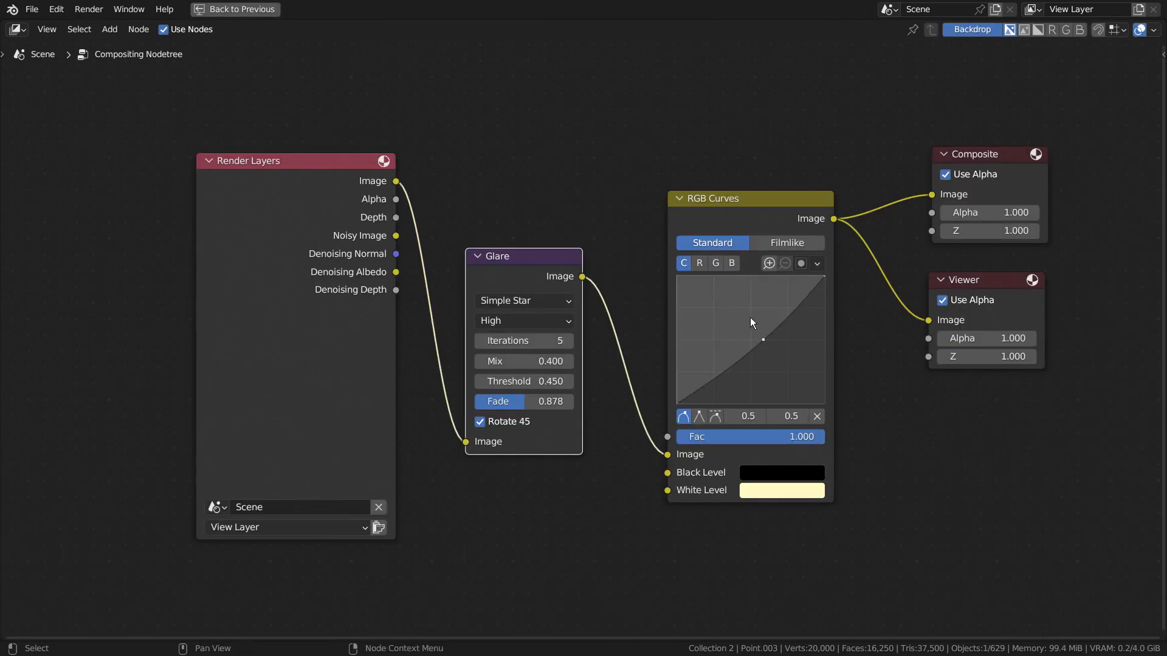
pyautogui.moveTo(1011, 503); pyautogui.dragTo(955, 491, button='middle')
pyautogui.scroll(2, 927, 490)
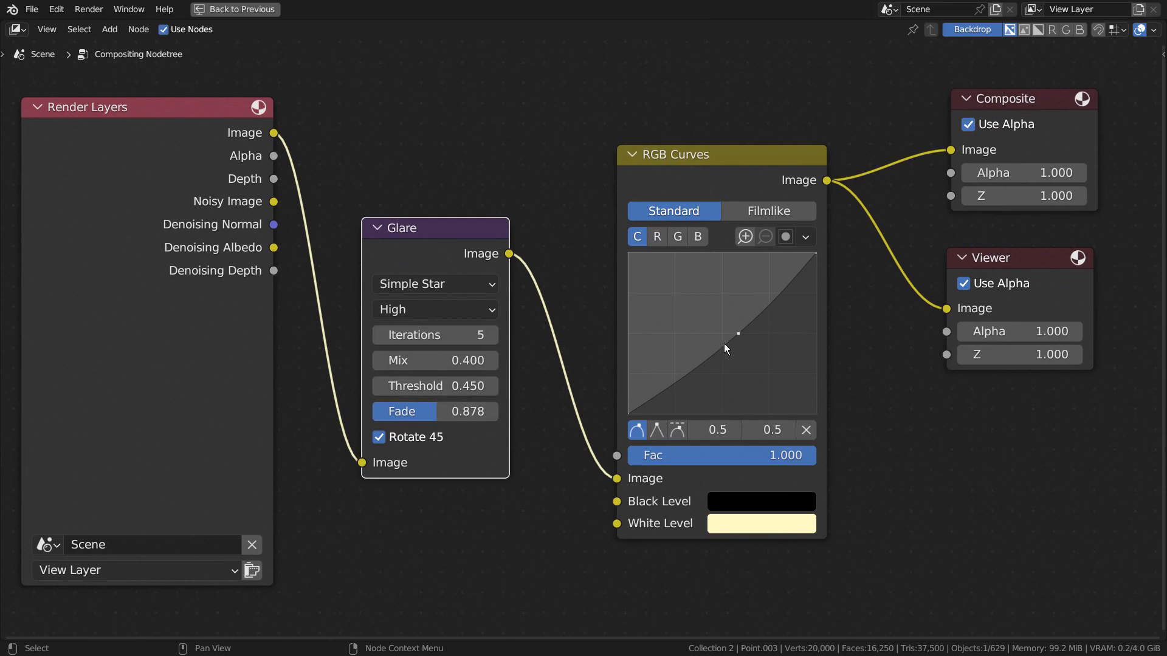
# Inspect the RGB Curves node's Black Level and White Level colors, leaving all nodes deselected
pyautogui.click(780, 501)
pyautogui.click(885, 504)
pyautogui.click(779, 523)
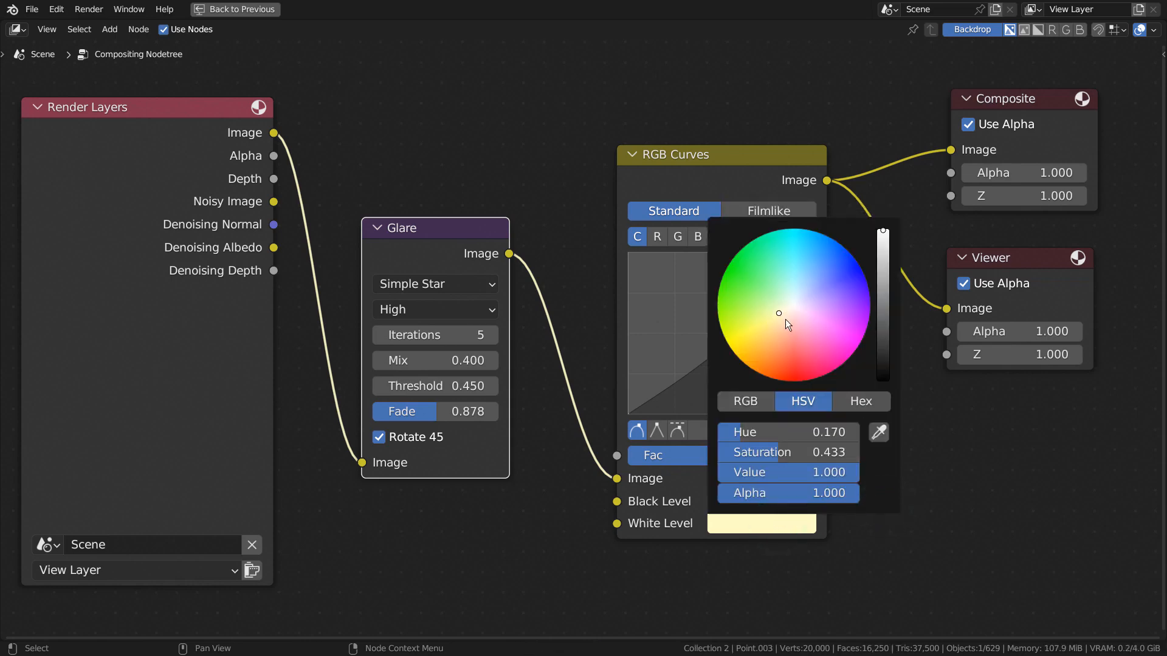
pyautogui.click(1009, 442)
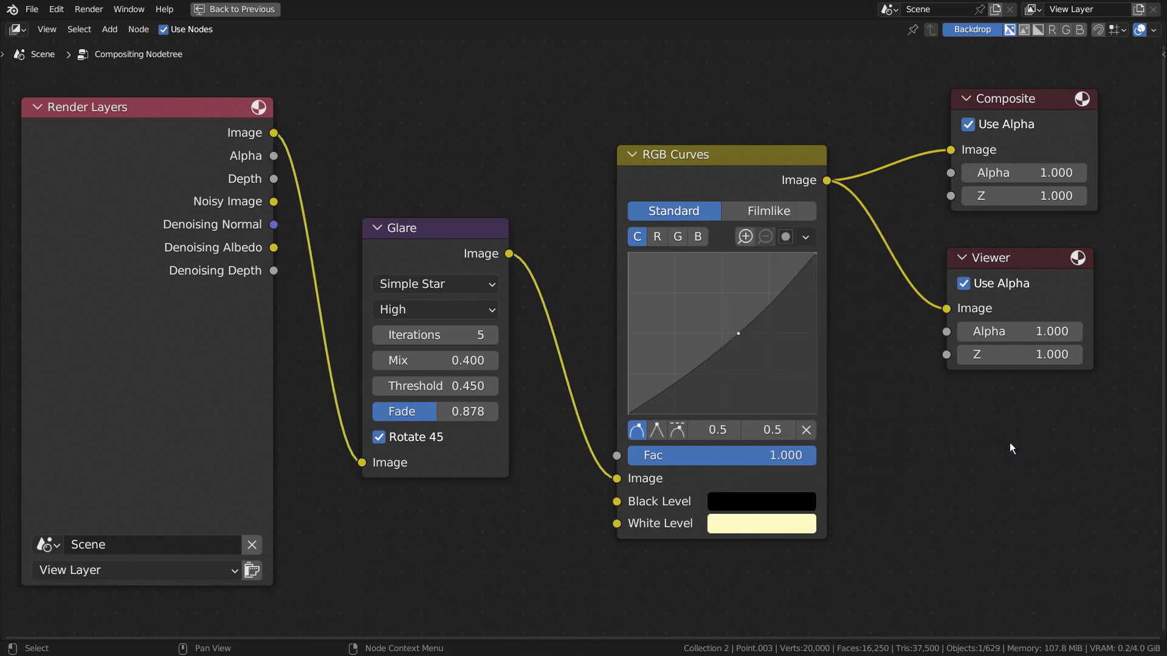